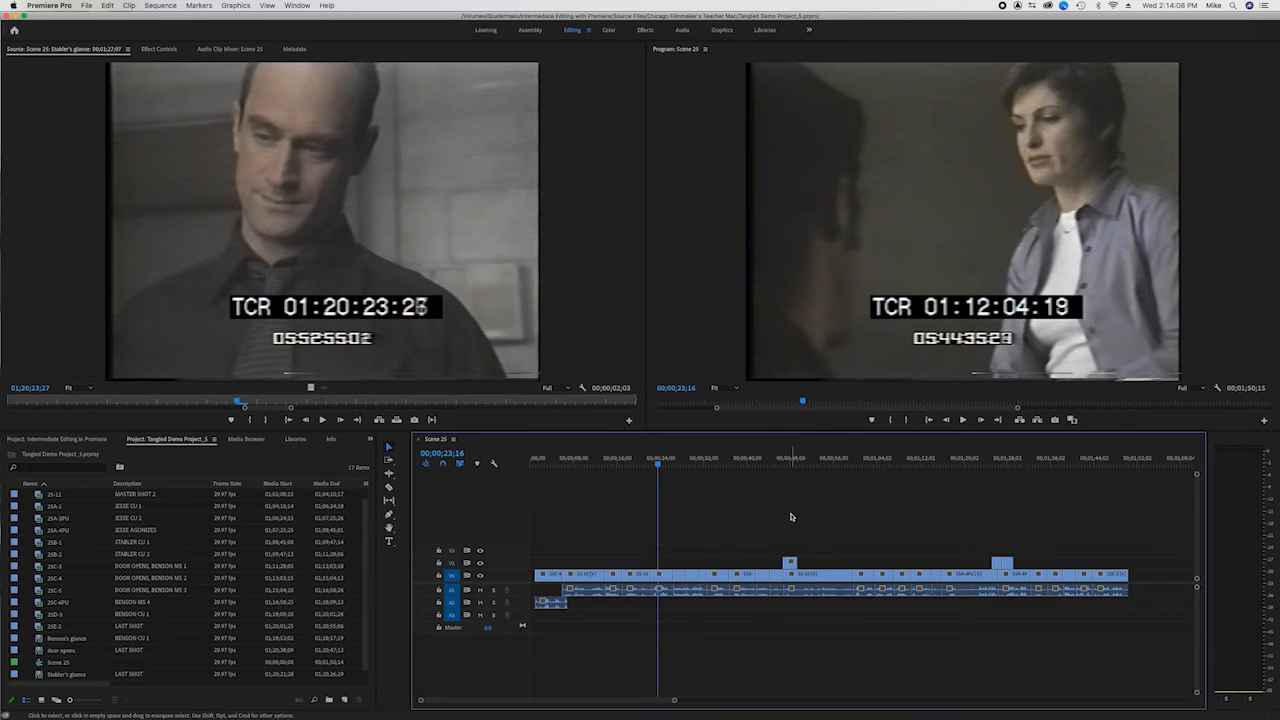
- Play Scene 25 from about 23 seconds, and increase the audio track height to enlarge the waveforms around clip 25C-3
{"action": "left_click_drag", "start_coordinate": [658, 465], "coordinate": [650, 467]}
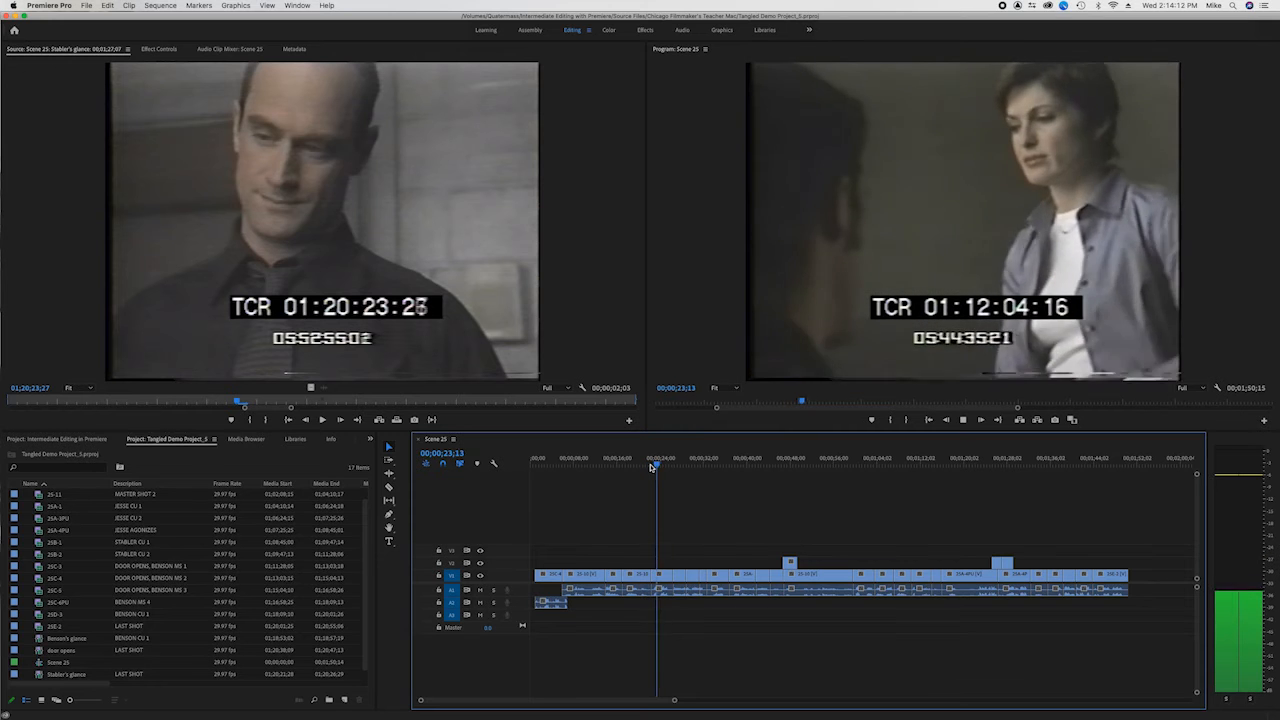
{"action": "key", "text": "space"}
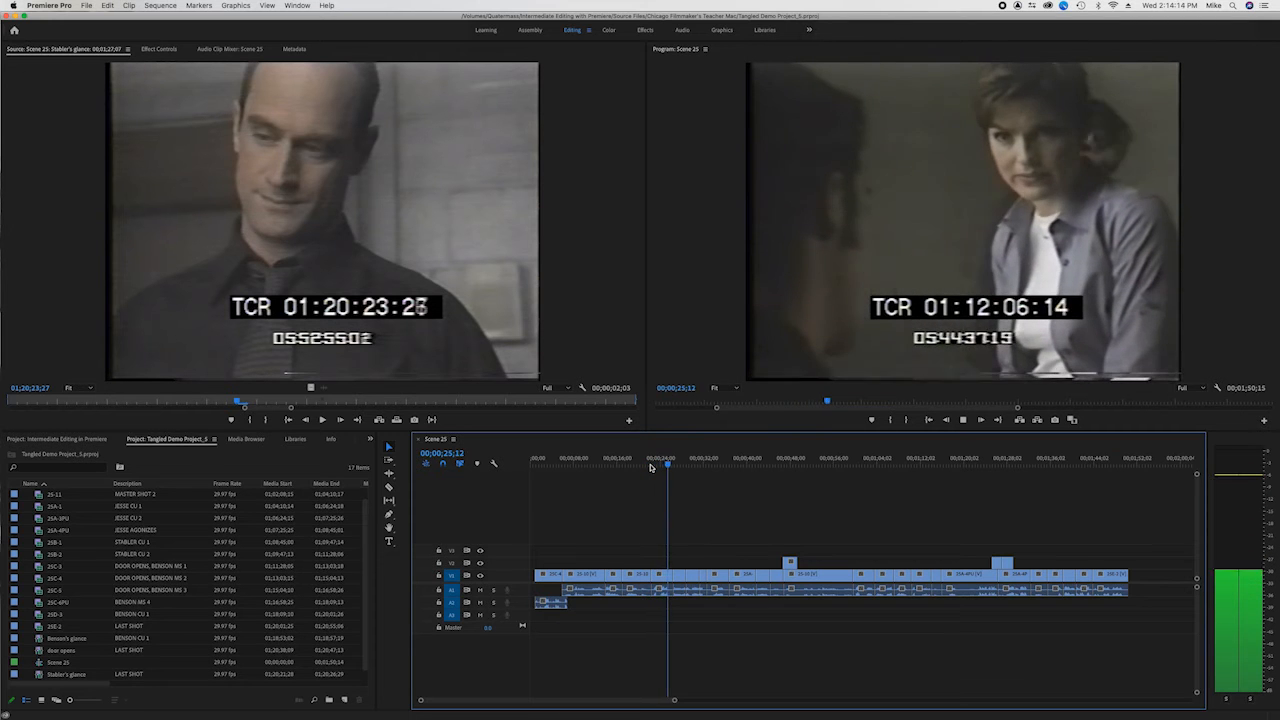
{"action": "key", "text": "="}
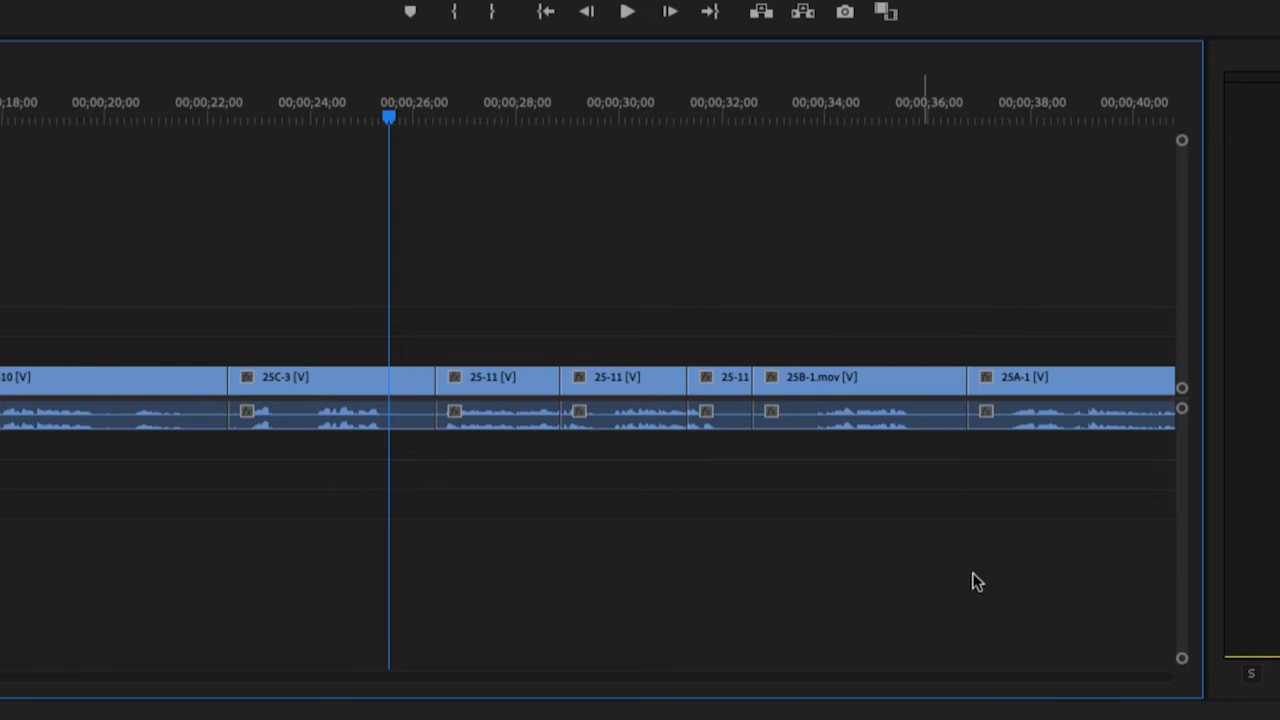
{"action": "left_click_drag", "start_coordinate": [1183, 665], "coordinate": [1183, 603]}
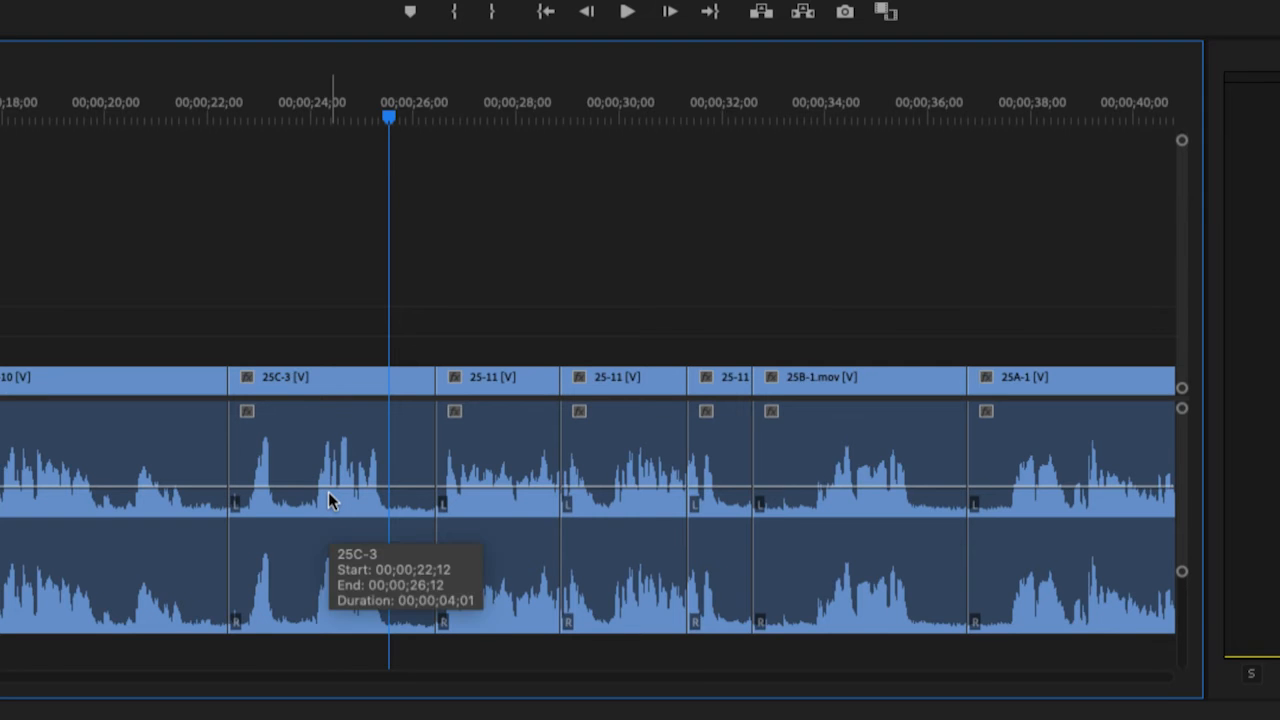
- Try raising the audio level of clip 25C-3 to 15 dB and play through it while watching the audio meters
{"action": "left_click_drag", "start_coordinate": [330, 488], "coordinate": [331, 410]}
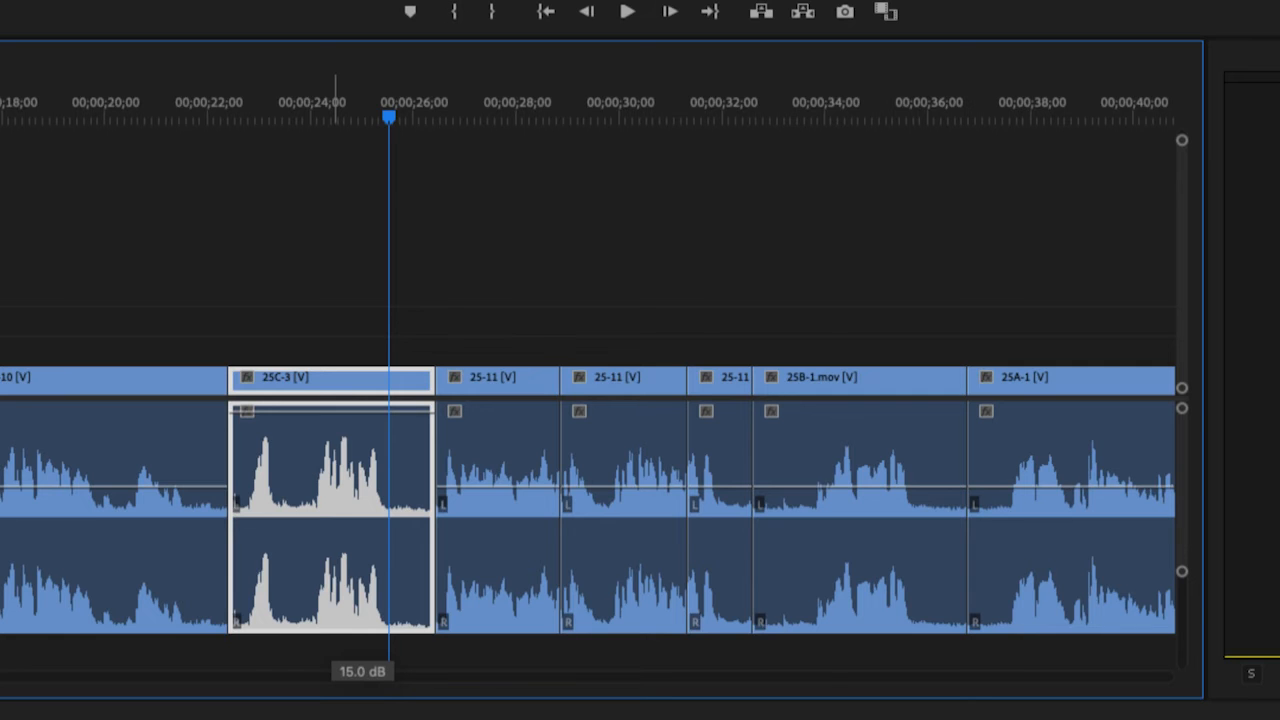
{"action": "left_click_drag", "start_coordinate": [362, 410], "coordinate": [362, 488]}
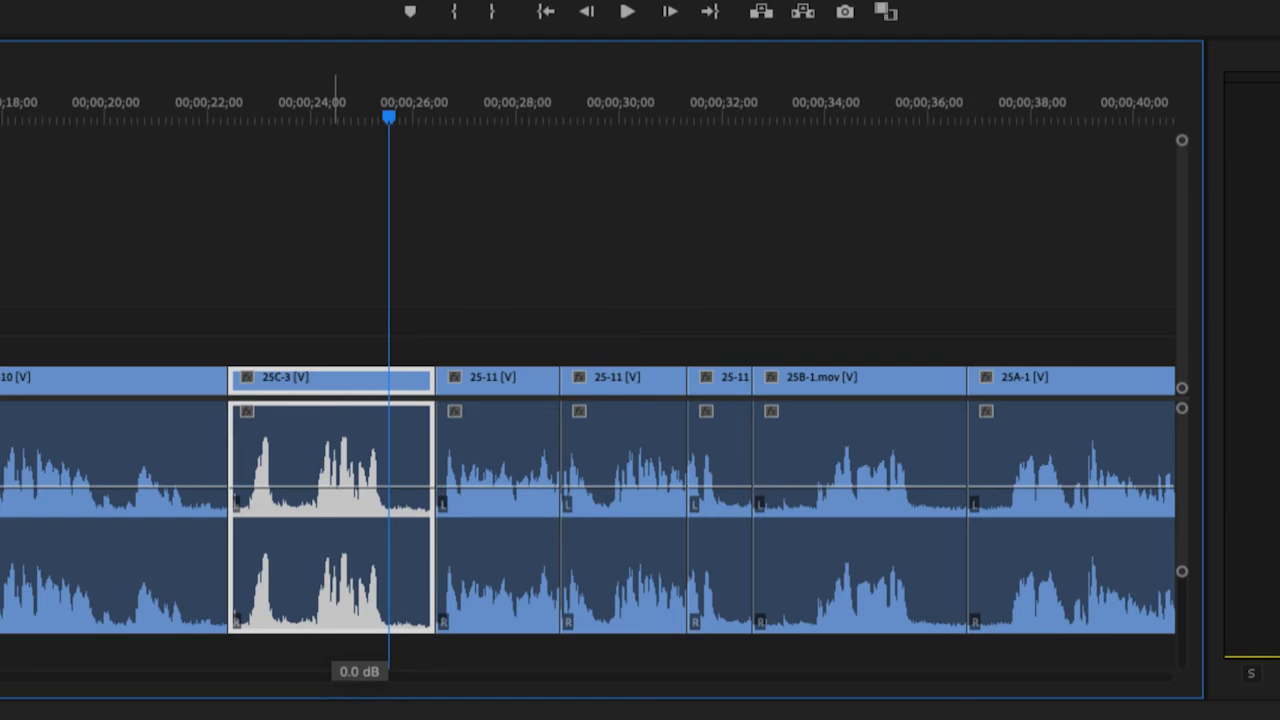
{"action": "left_click_drag", "start_coordinate": [362, 488], "coordinate": [335, 331]}
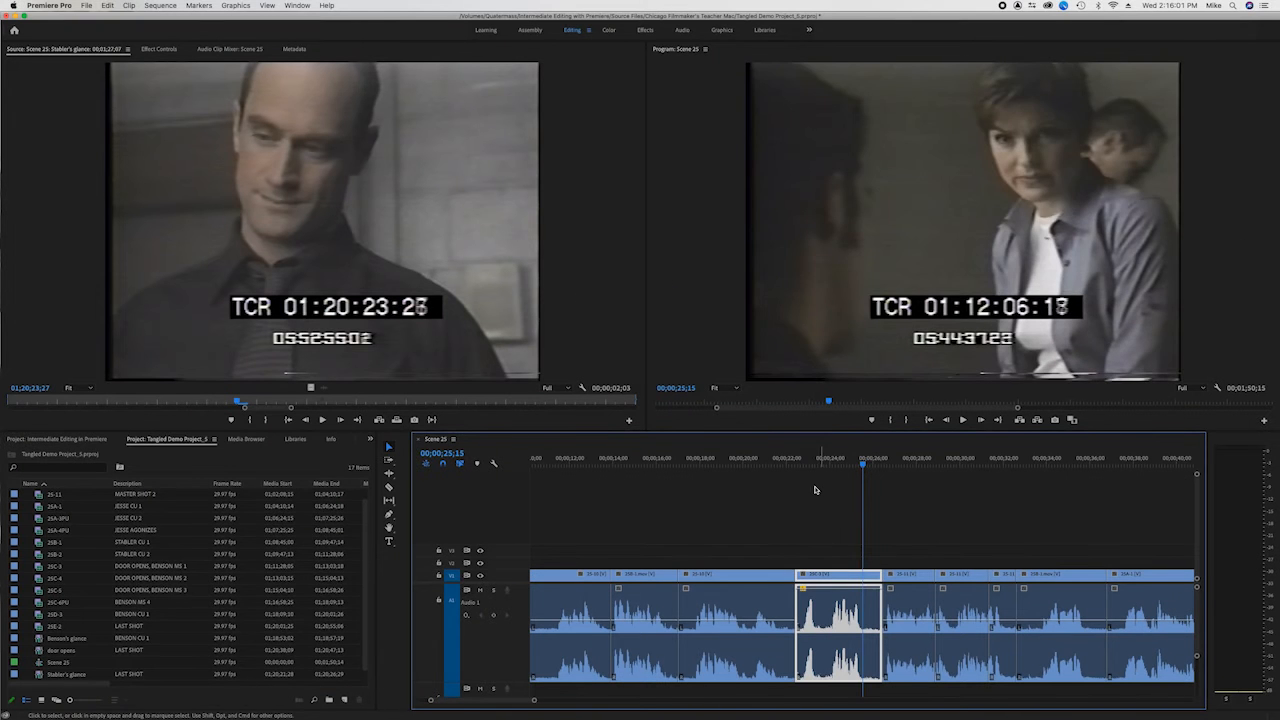
{"action": "left_click_drag", "start_coordinate": [805, 463], "coordinate": [738, 460]}
{"action": "key", "text": "space"}
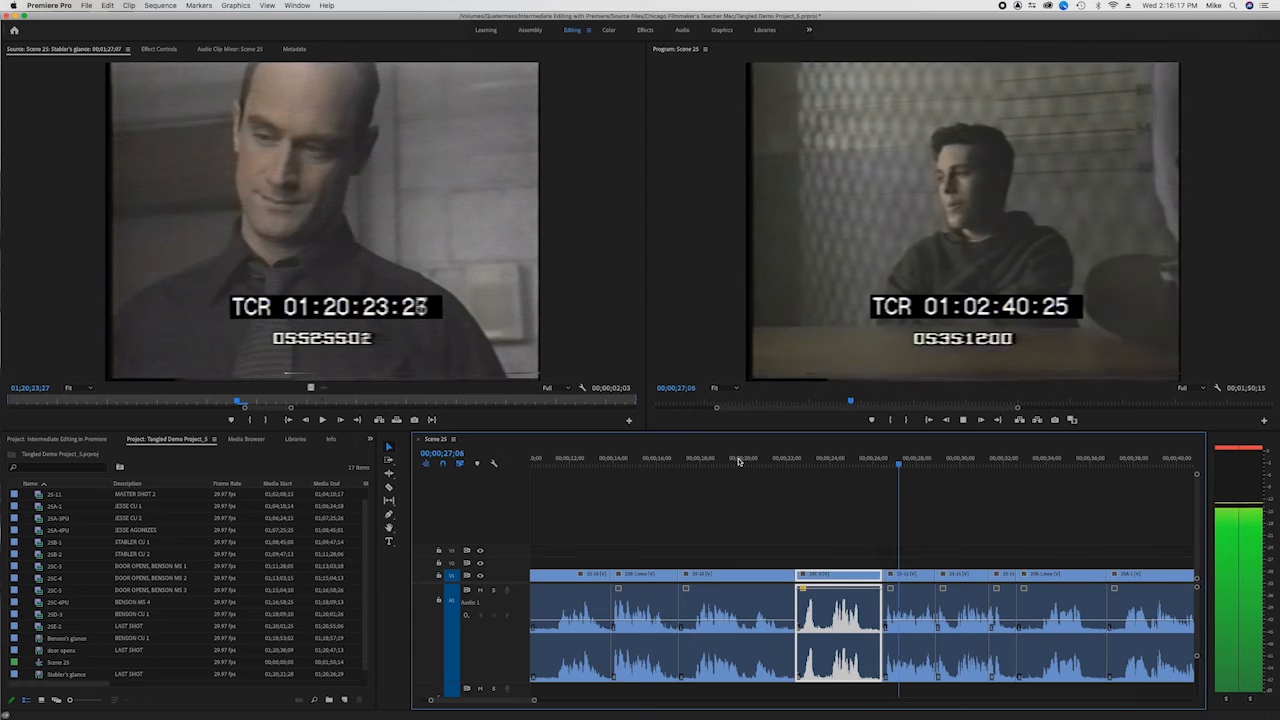
{"action": "key", "text": "space"}
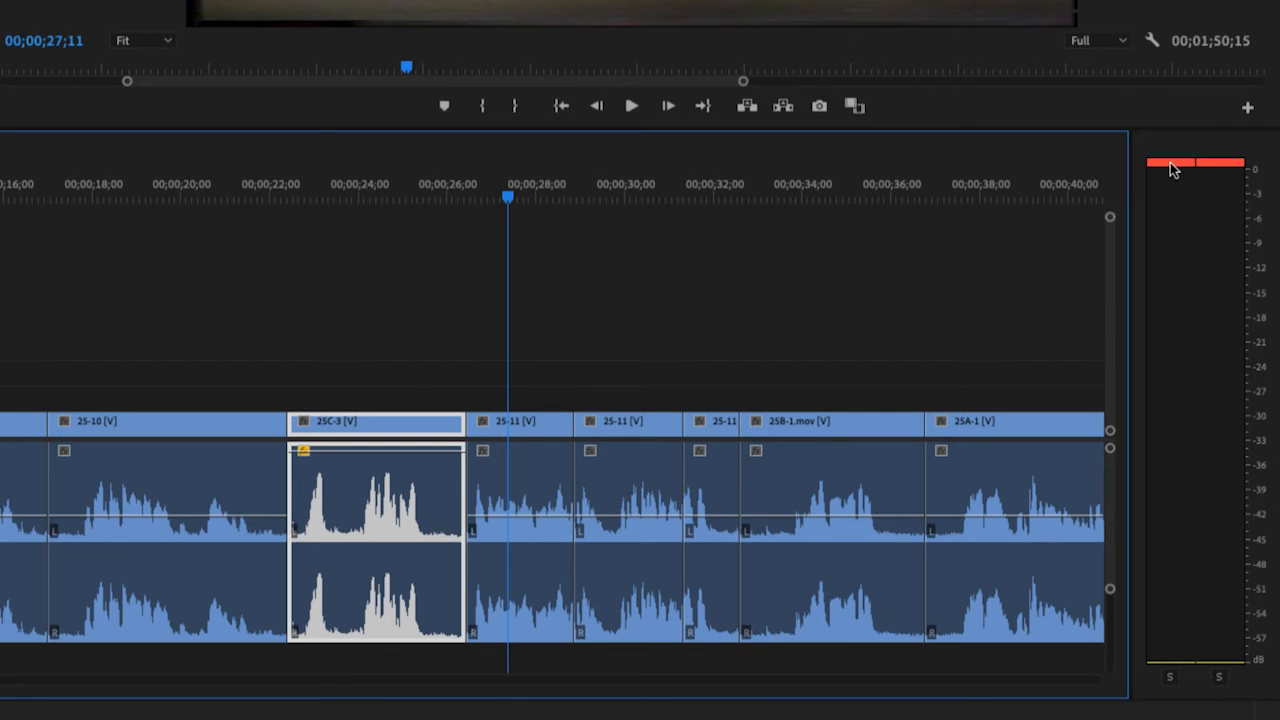
- Lower the 25C-3 audio level back in line with the neighbouring clips and play the clip again
{"action": "left_click_drag", "start_coordinate": [409, 458], "coordinate": [414, 517]}
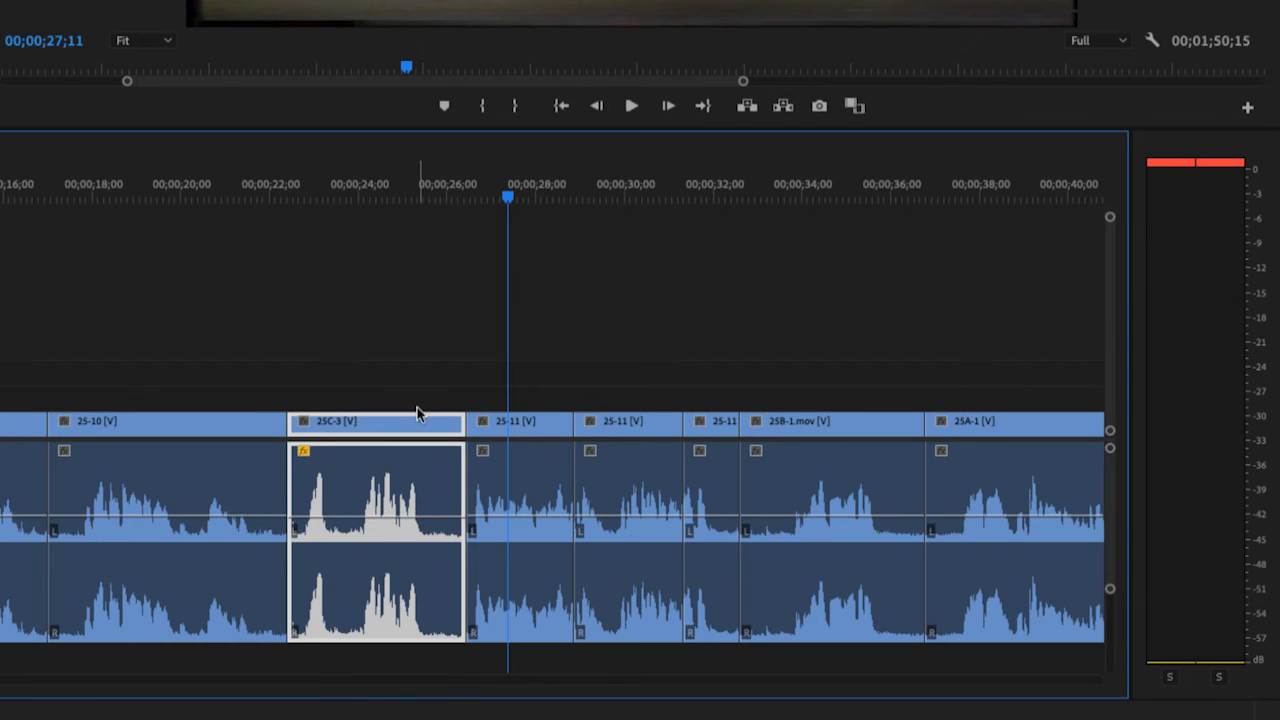
{"action": "left_click", "coordinate": [296, 200]}
{"action": "key", "text": "space"}
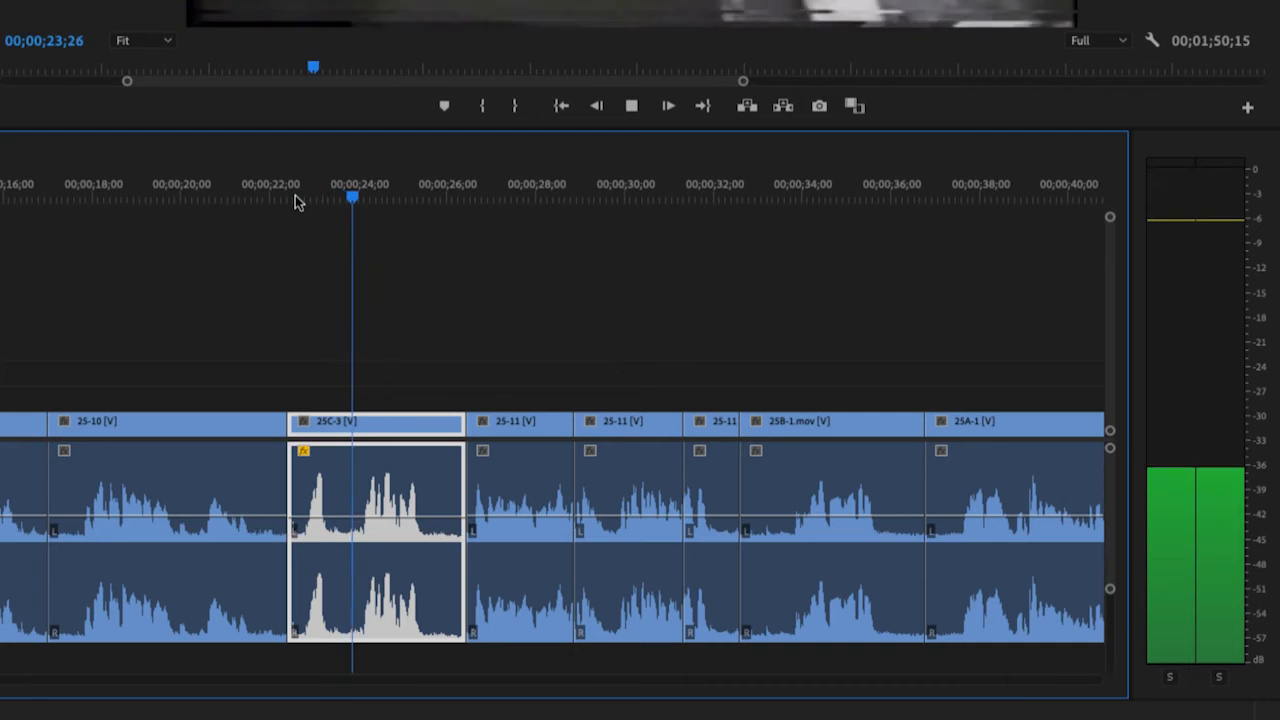
{"action": "key", "text": "space"}
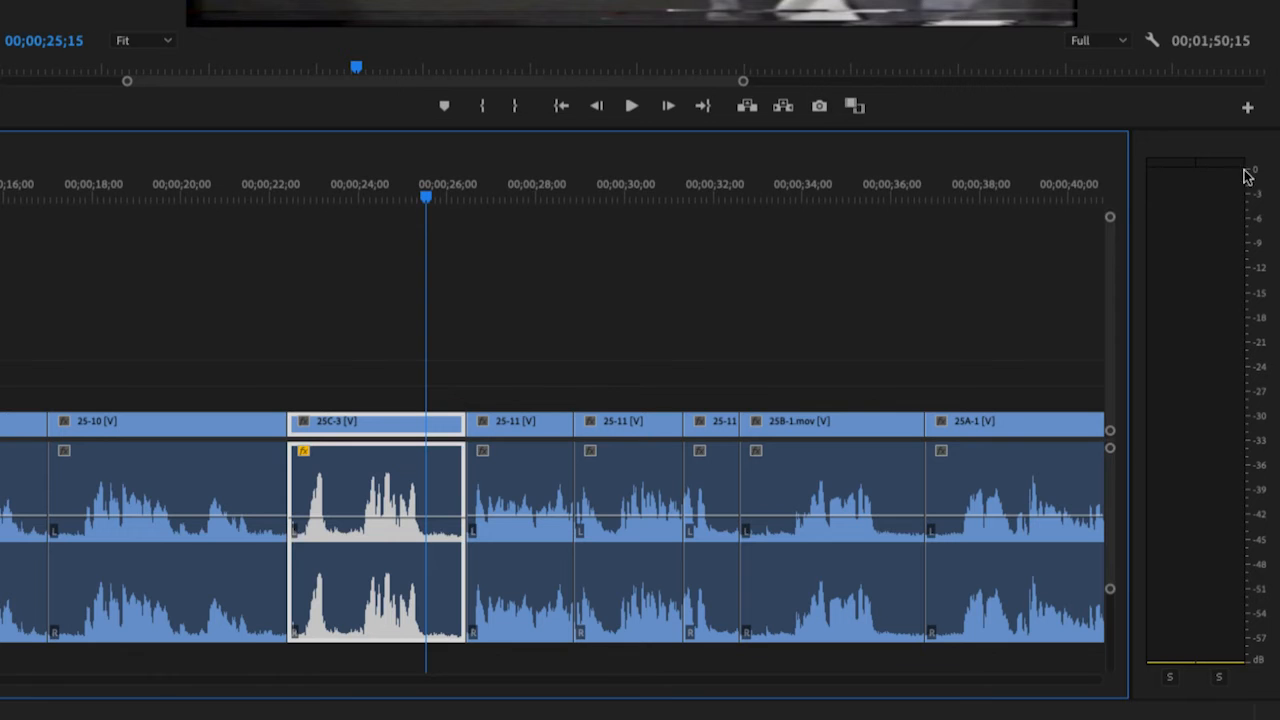
- Play clip 25C-3 at the boosted volume and bring its audio level back in line with the neighbouring clips
{"action": "left_click", "coordinate": [287, 196]}
{"action": "key", "text": "space"}
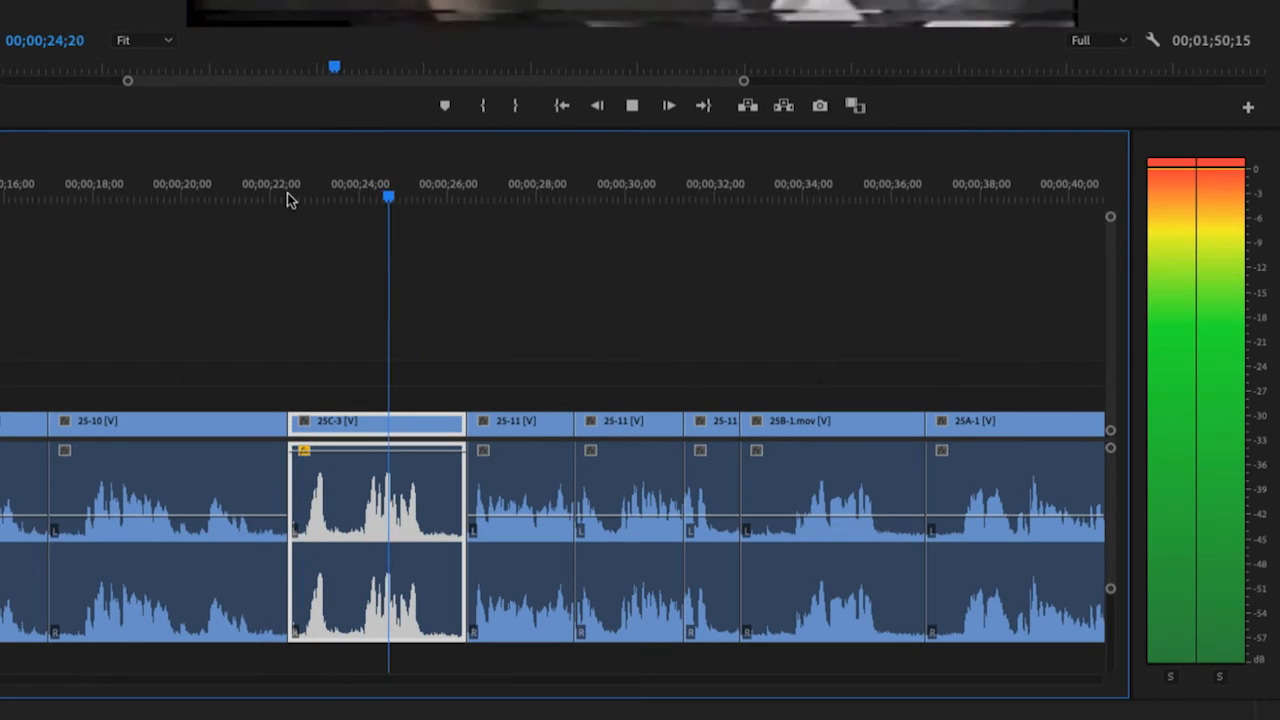
{"action": "key", "text": "space"}
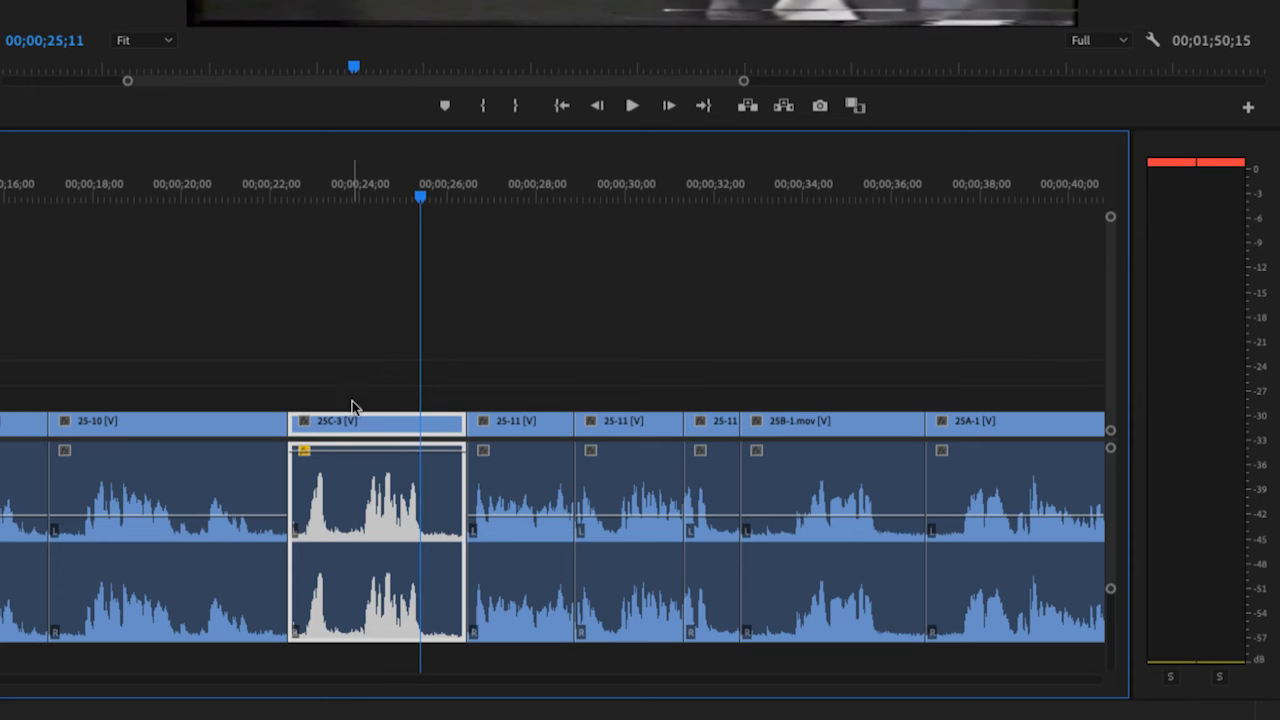
{"action": "left_click_drag", "start_coordinate": [369, 457], "coordinate": [370, 514]}
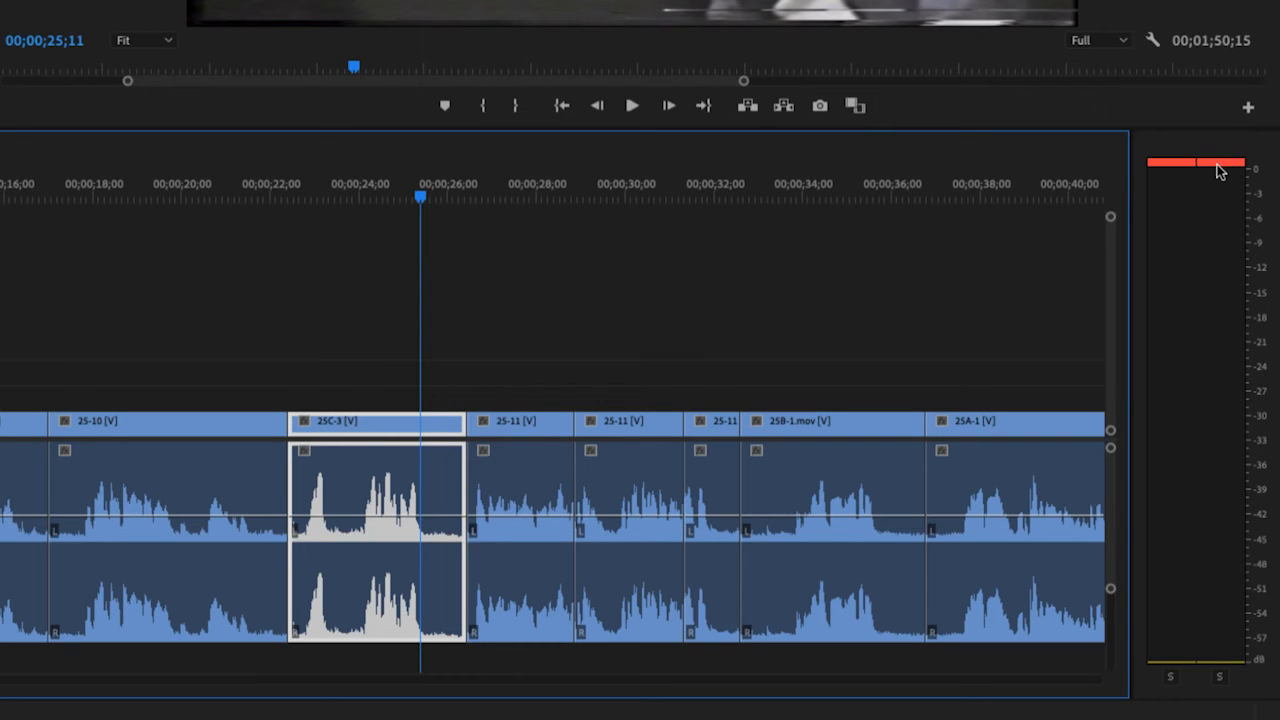
- Try a near-minimum audio level on clip 25C-3, play it back, and restore the level to match the neighbouring clips
{"action": "left_click_drag", "start_coordinate": [430, 518], "coordinate": [430, 523]}
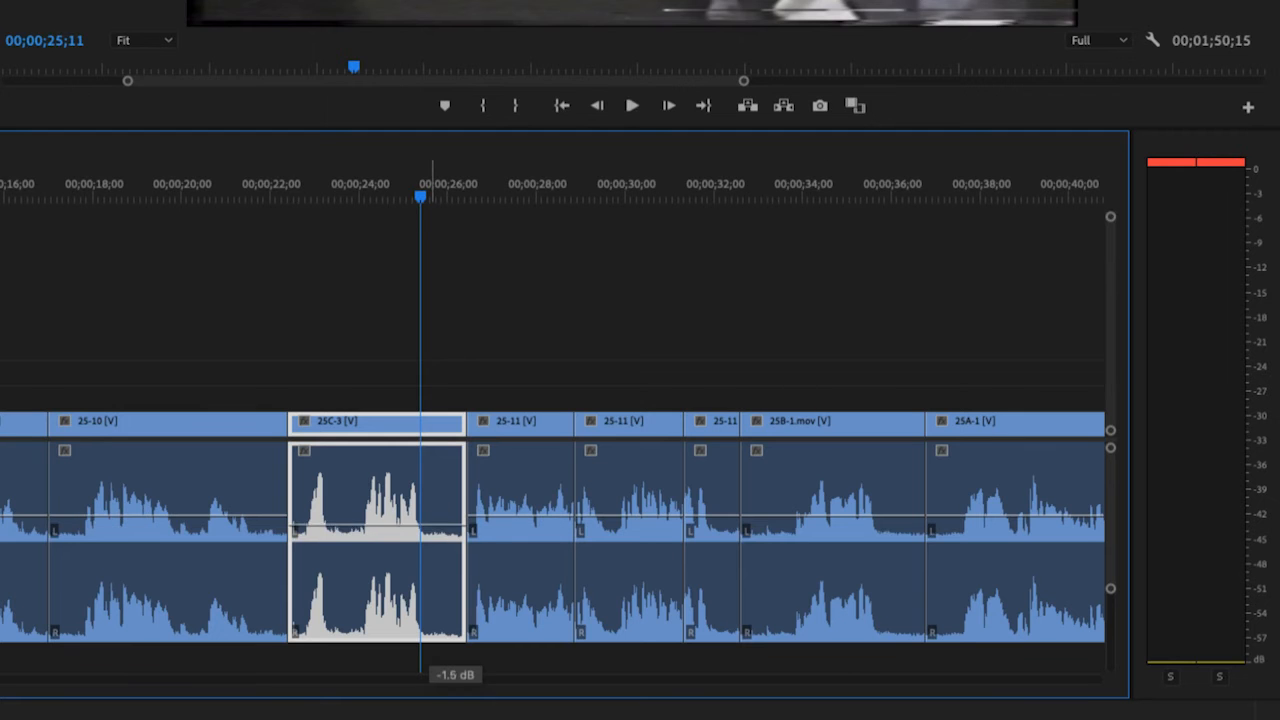
{"action": "left_click", "coordinate": [237, 198]}
{"action": "key", "text": "space"}
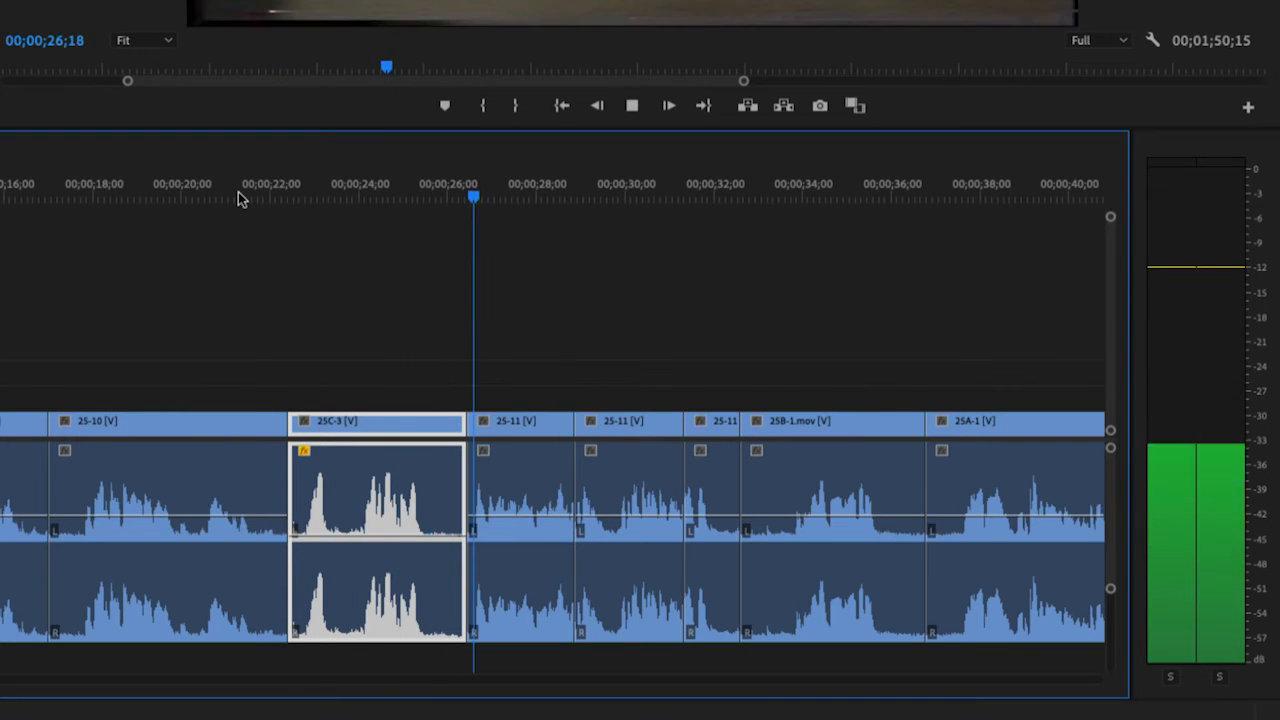
{"action": "key", "text": "space"}
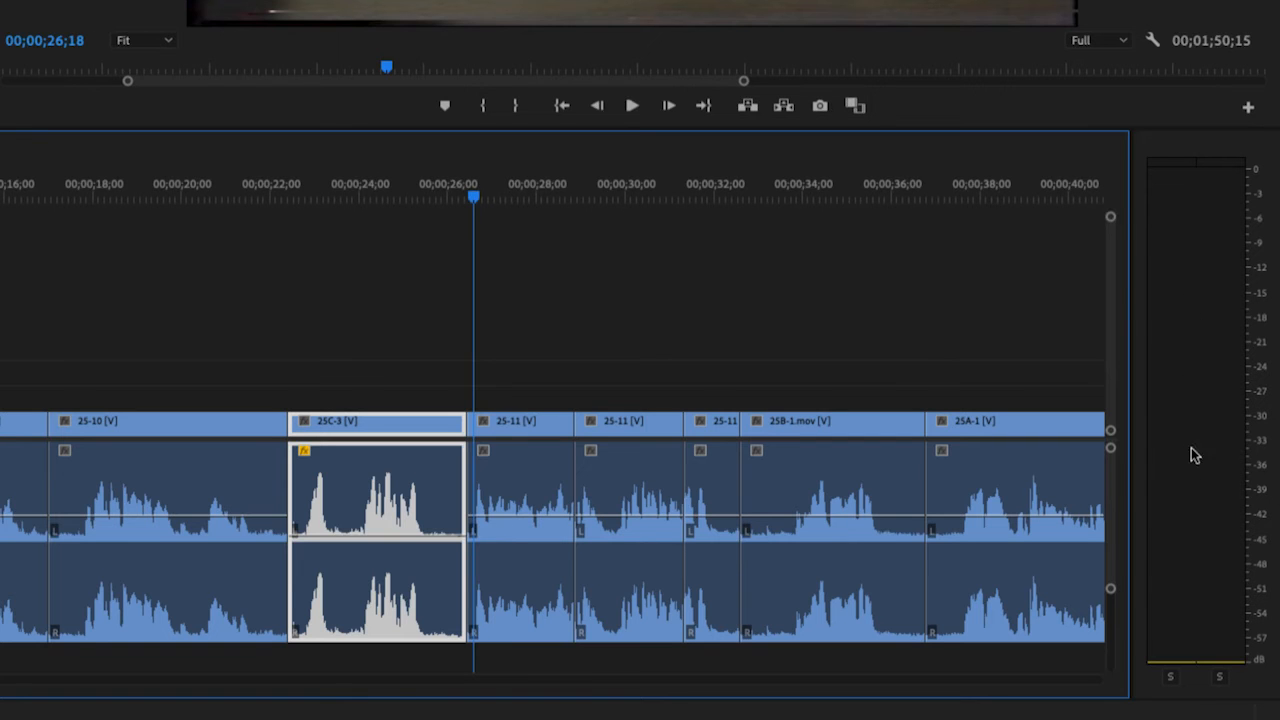
{"action": "left_click_drag", "start_coordinate": [350, 536], "coordinate": [350, 516]}
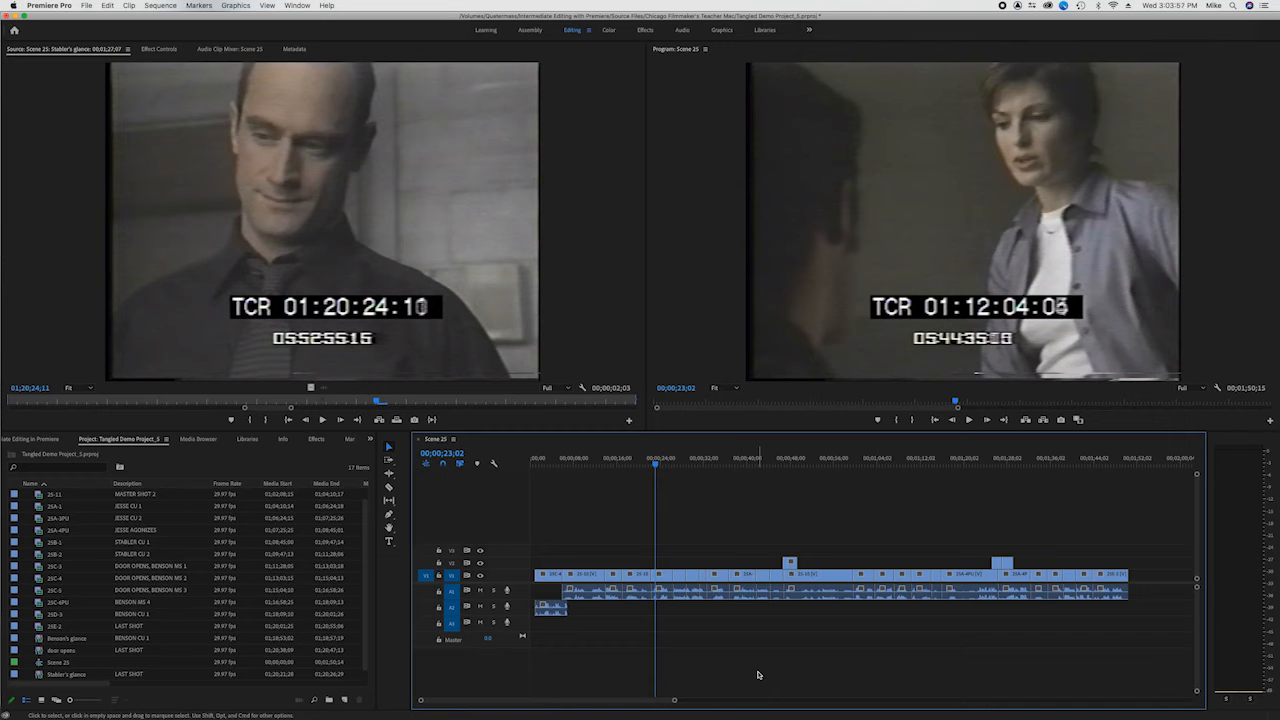
- Import the music file Half Moon Bay Long.aif into the project
{"action": "key", "text": "super+i"}
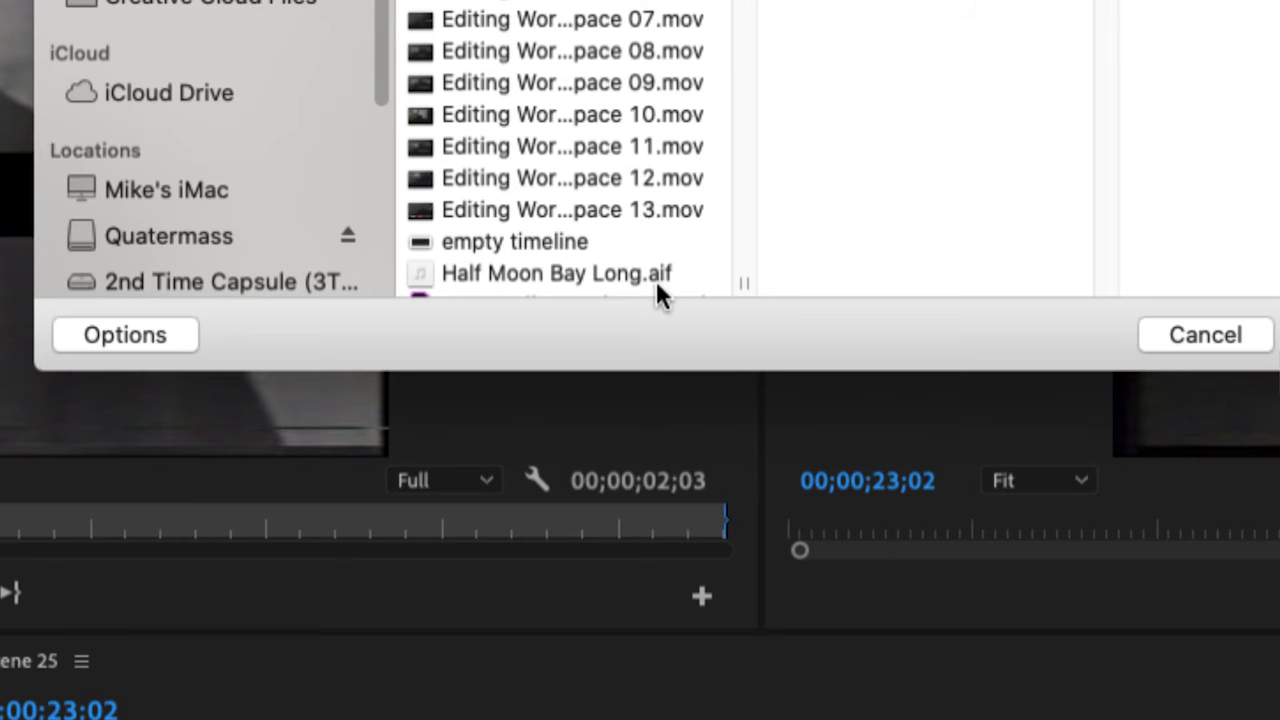
{"action": "left_click", "coordinate": [538, 272]}
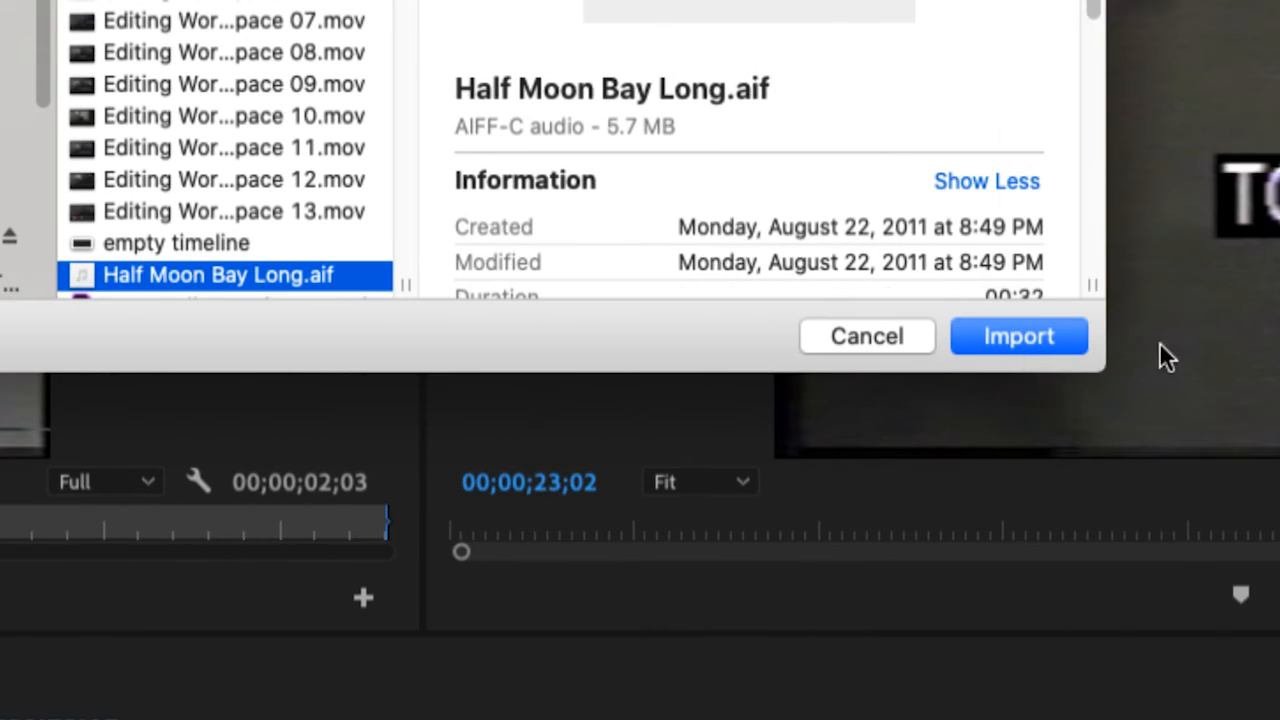
{"action": "left_click", "coordinate": [1018, 337]}
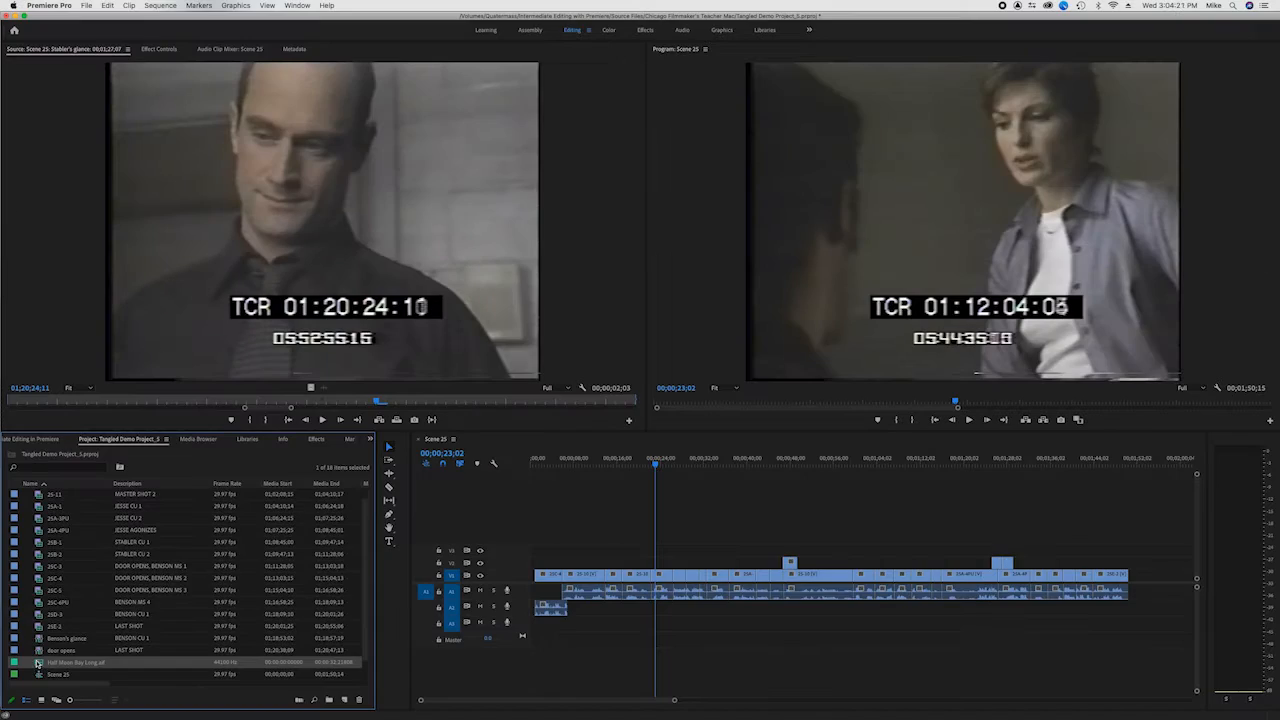
- Open Half Moon Bay Long.aif in the Source Monitor and place its audio on track A3 starting at about 4 seconds
{"action": "double_click", "coordinate": [38, 662]}
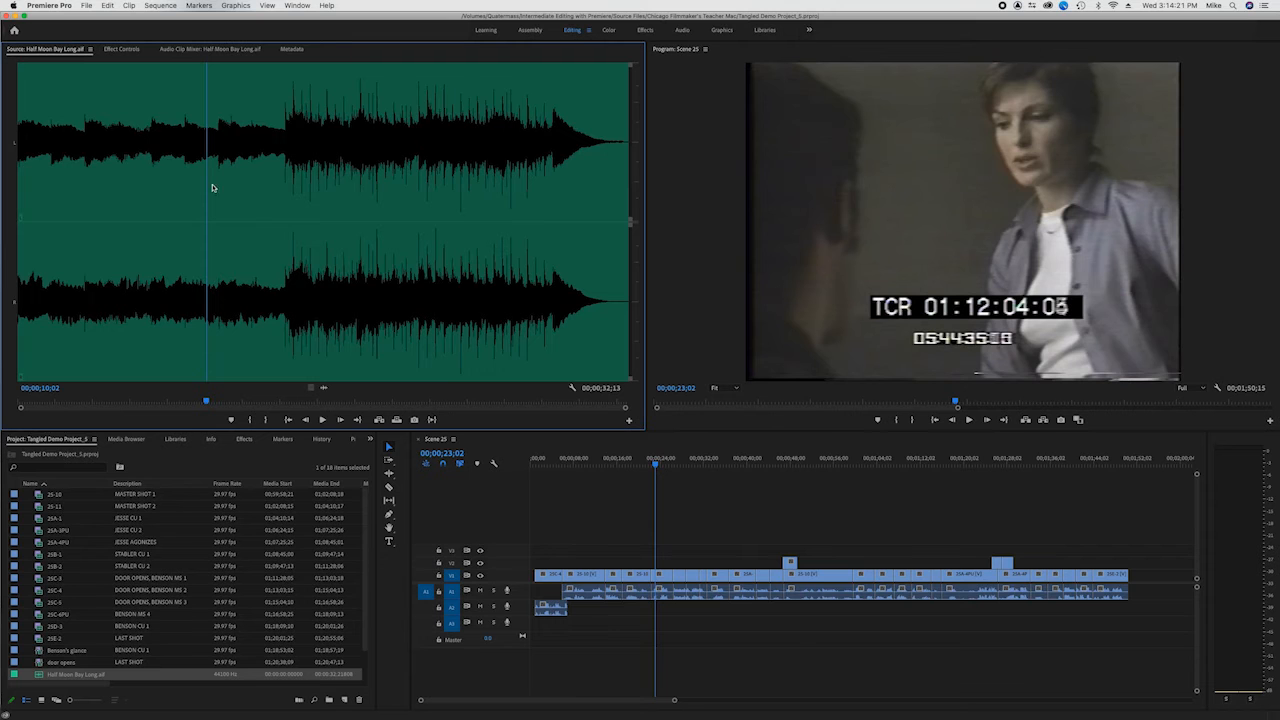
{"action": "left_click_drag", "start_coordinate": [194, 170], "coordinate": [392, 270]}
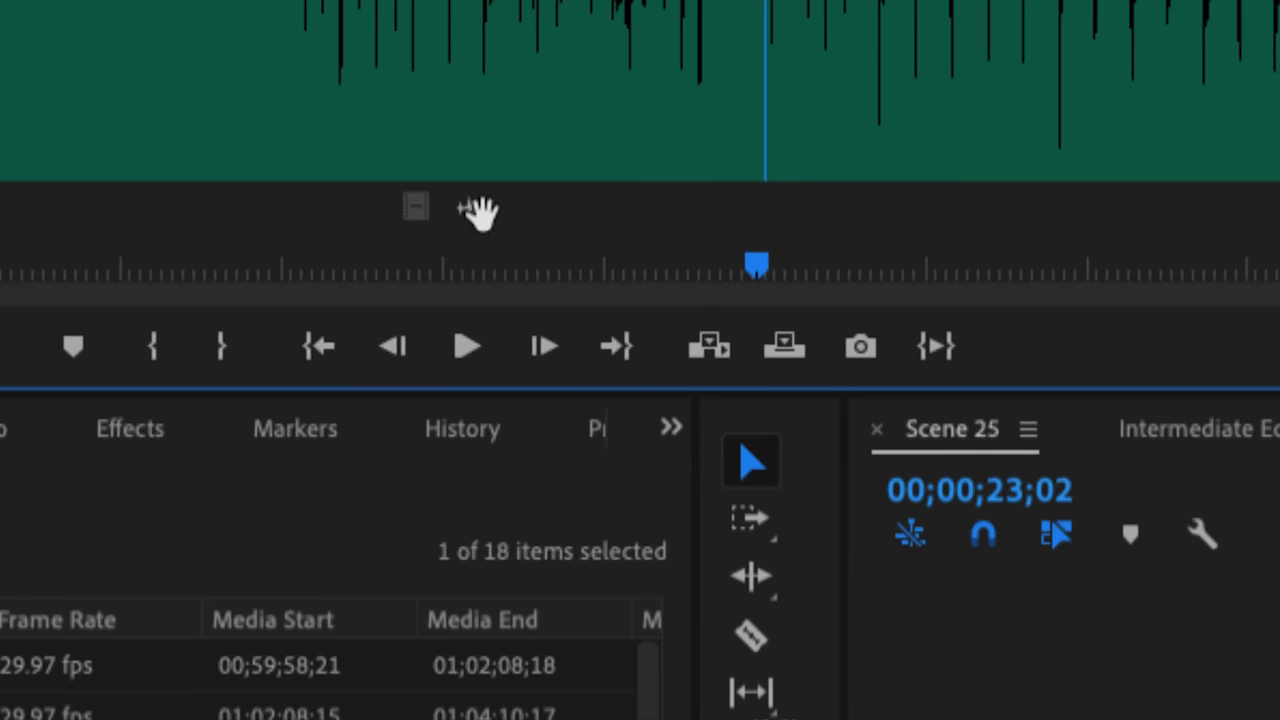
{"action": "left_click_drag", "start_coordinate": [478, 212], "coordinate": [555, 625]}
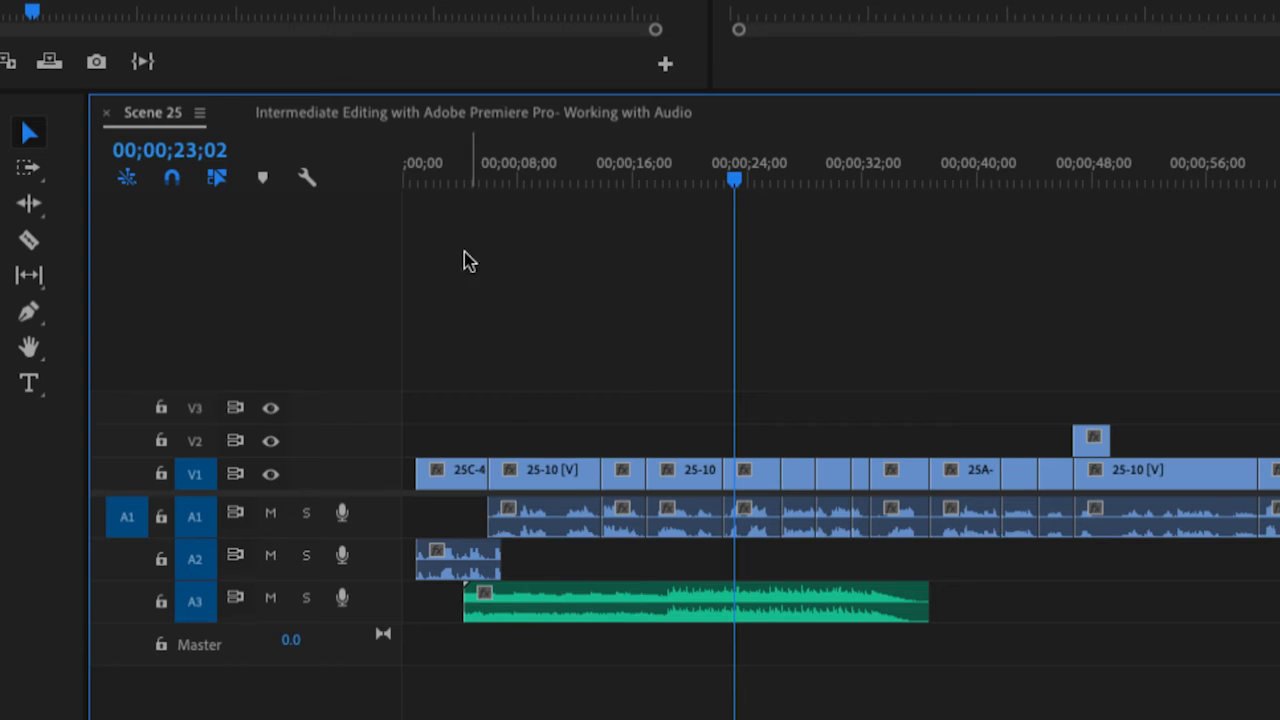
- Play the music on track A3, trim its start to about 18 seconds, and play the new opening
{"action": "left_click", "coordinate": [460, 180]}
{"action": "key", "text": "space"}
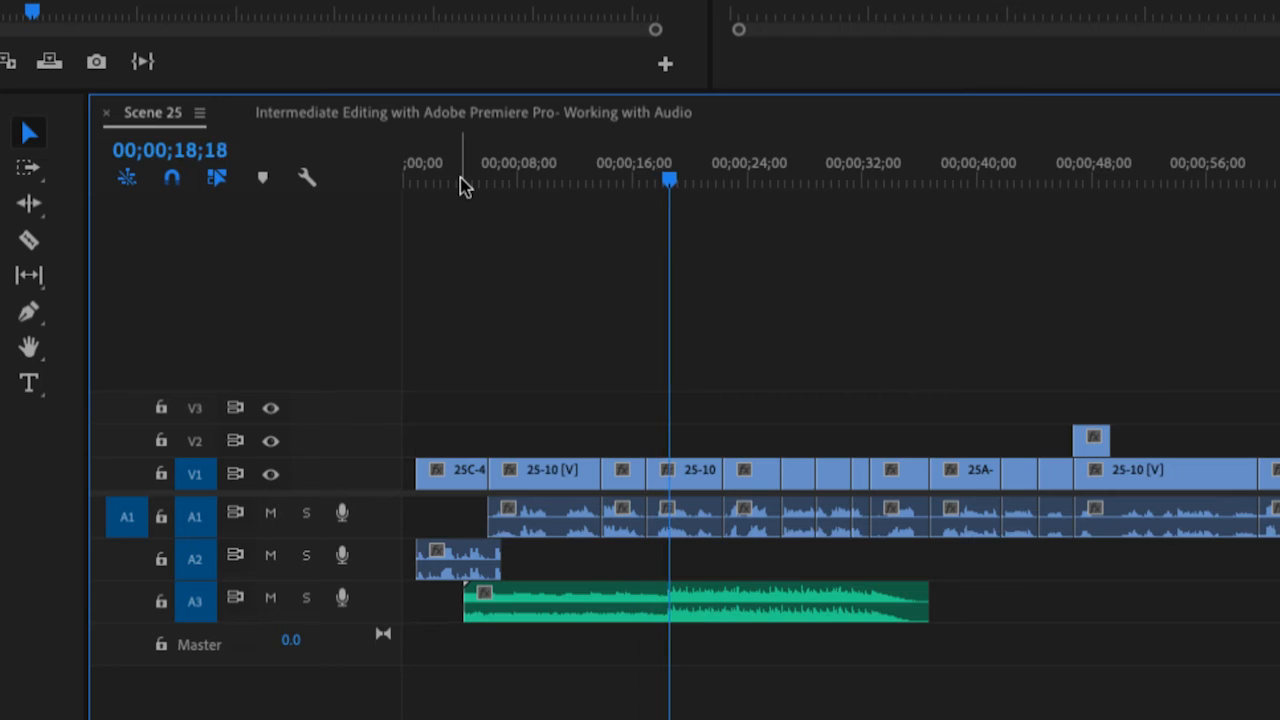
{"action": "key", "text": "space"}
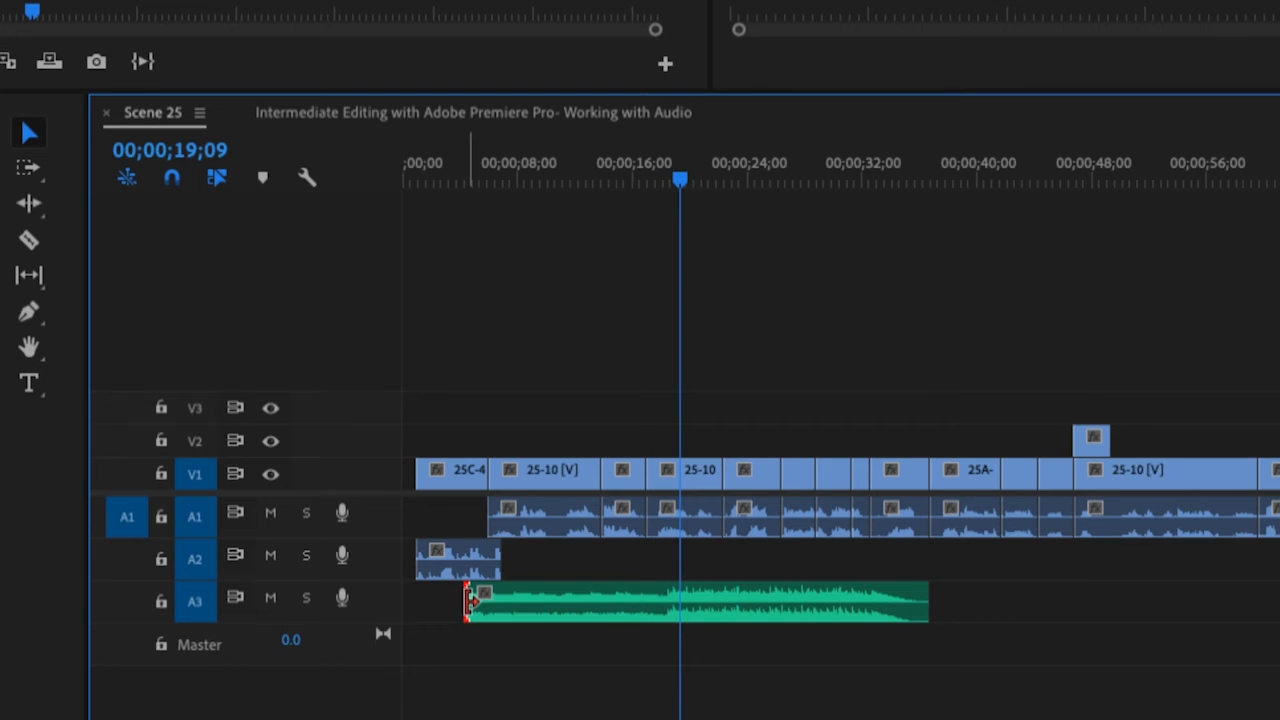
{"action": "left_click_drag", "start_coordinate": [468, 600], "coordinate": [669, 614]}
{"action": "left_click", "coordinate": [651, 180]}
{"action": "key", "text": "space"}
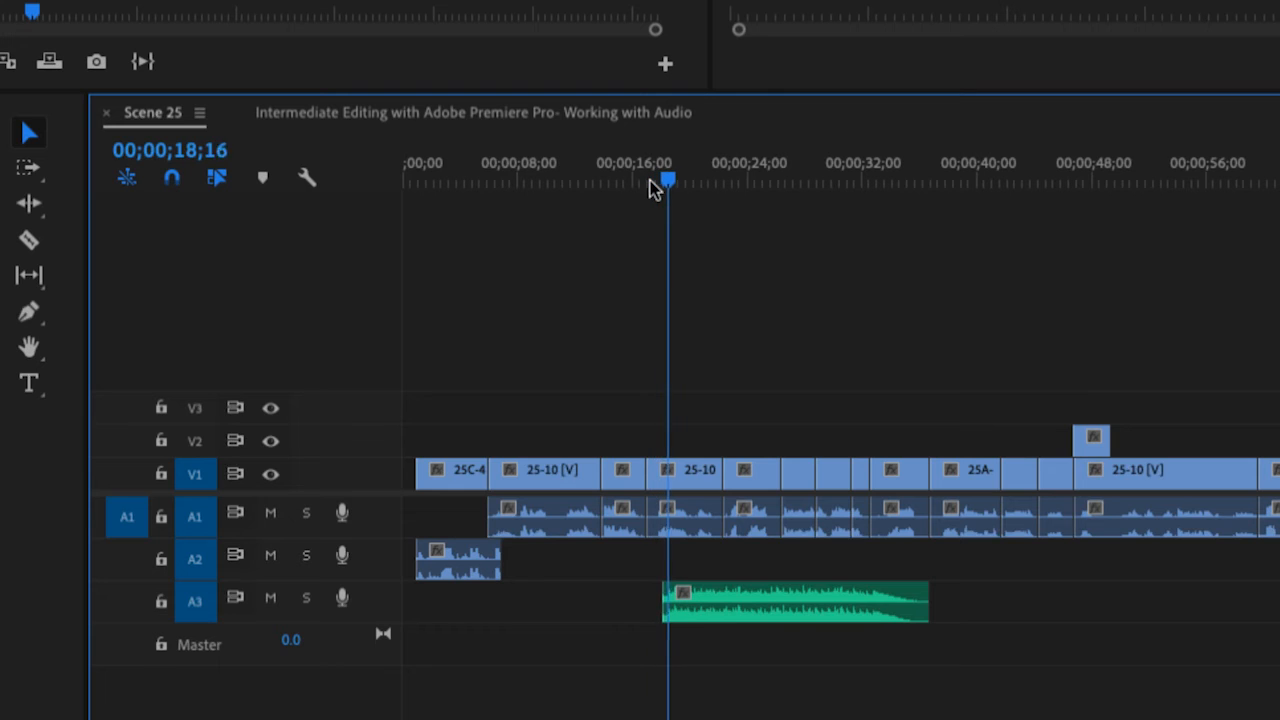
{"action": "key", "text": "space"}
- Fine-trim the start of the music clip to about 00;00;18;15 and play across the new in point
{"action": "key", "text": "="}
{"action": "key", "text": "="}
{"action": "key", "text": "="}
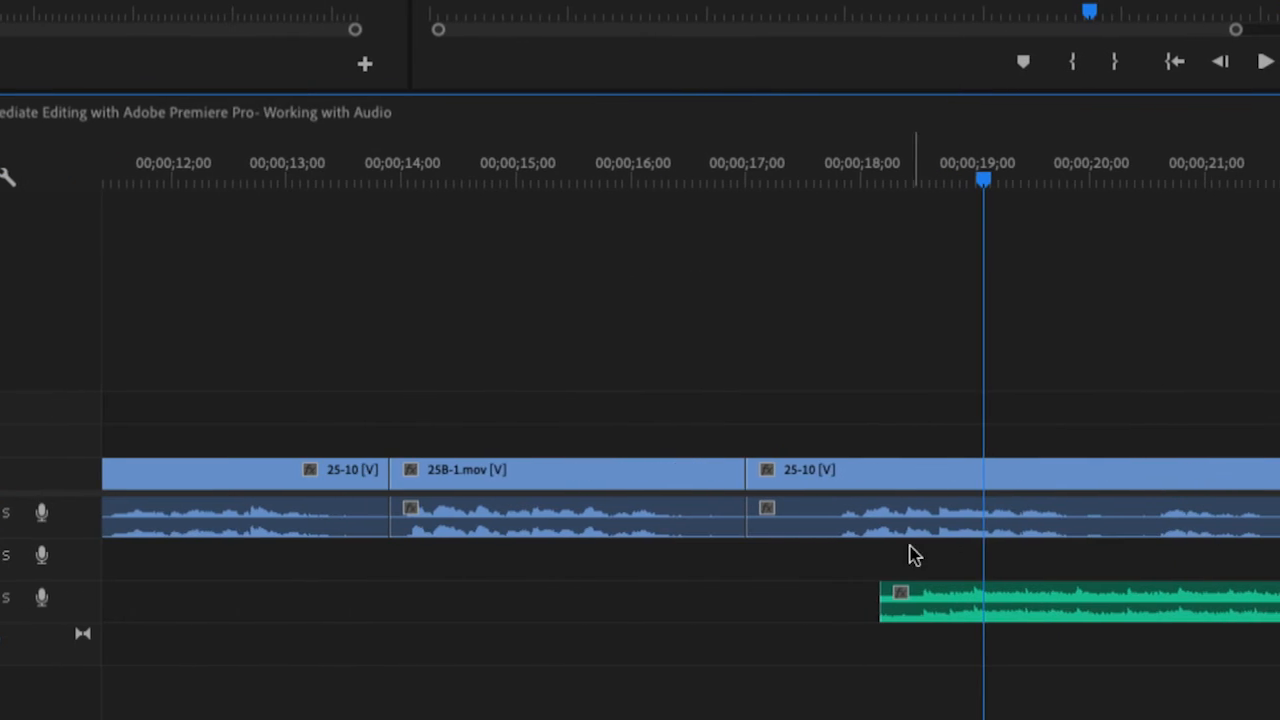
{"action": "left_click_drag", "start_coordinate": [882, 602], "coordinate": [919, 608]}
{"action": "left_click", "coordinate": [766, 185]}
{"action": "key", "text": "space"}
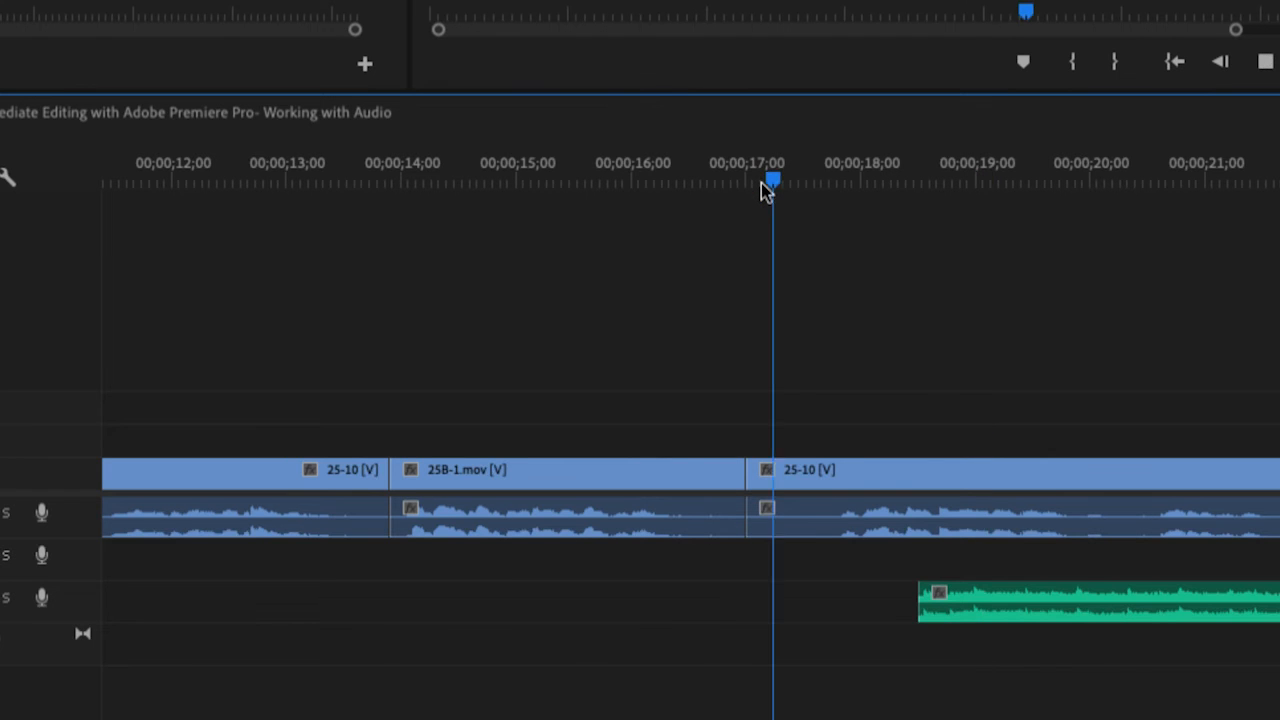
{"action": "key", "text": "space"}
- Move the trimmed music clip along track A3 to the start of the sequence
{"action": "key", "text": "minus"}
{"action": "key", "text": "minus"}
{"action": "key", "text": "minus"}
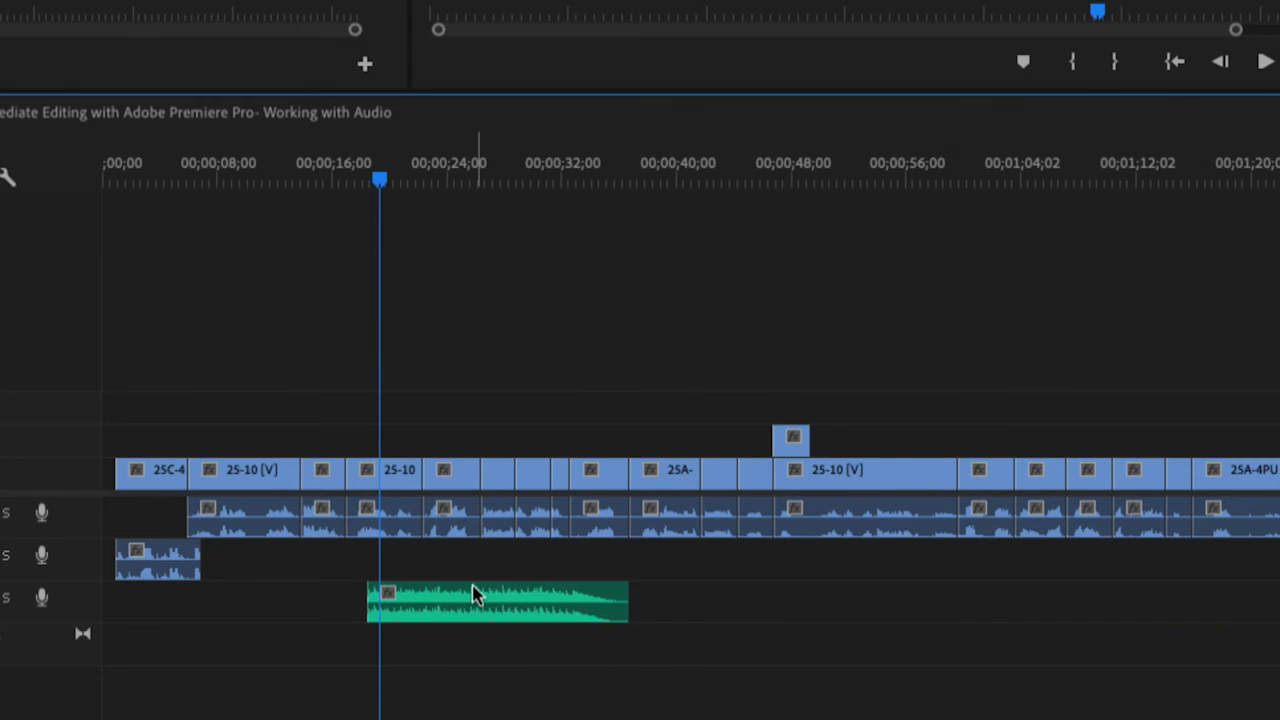
{"action": "left_click_drag", "start_coordinate": [476, 600], "coordinate": [147, 608]}
{"action": "left_click_drag", "start_coordinate": [256, 597], "coordinate": [247, 594]}
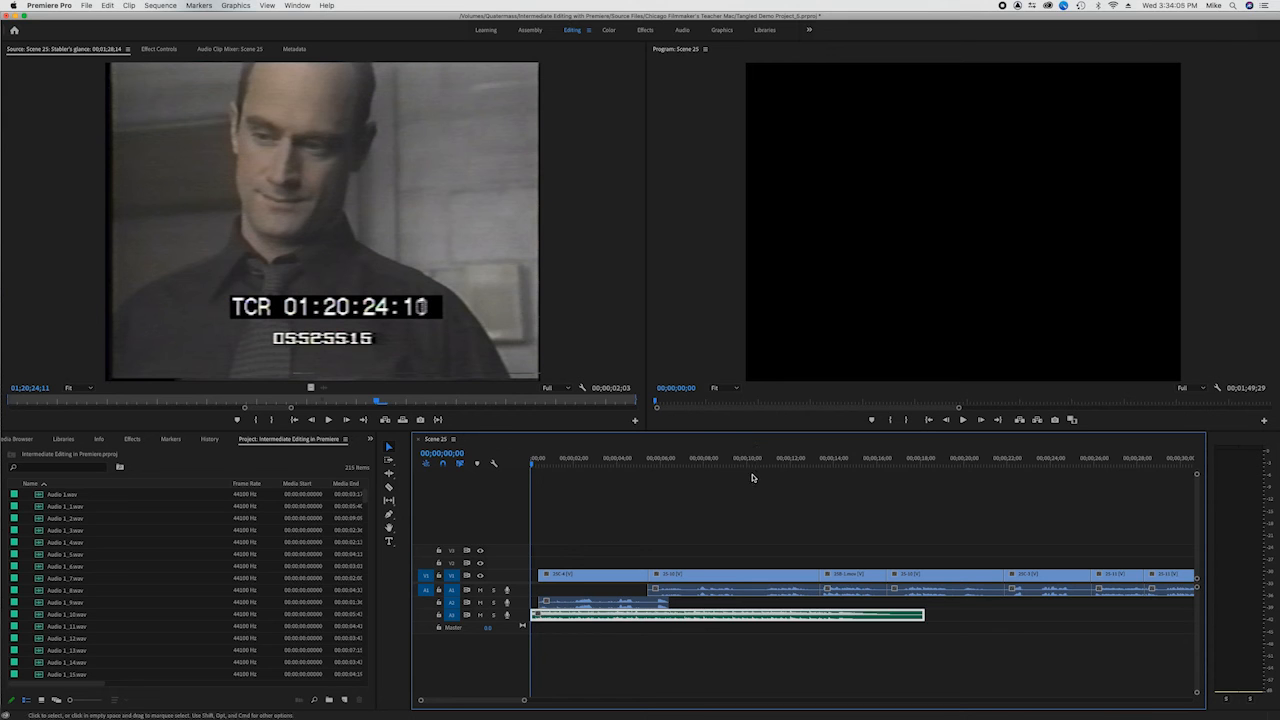
- Play the opening of the scene twice from the start to judge the music against the dialogue
{"action": "key", "text": "space"}
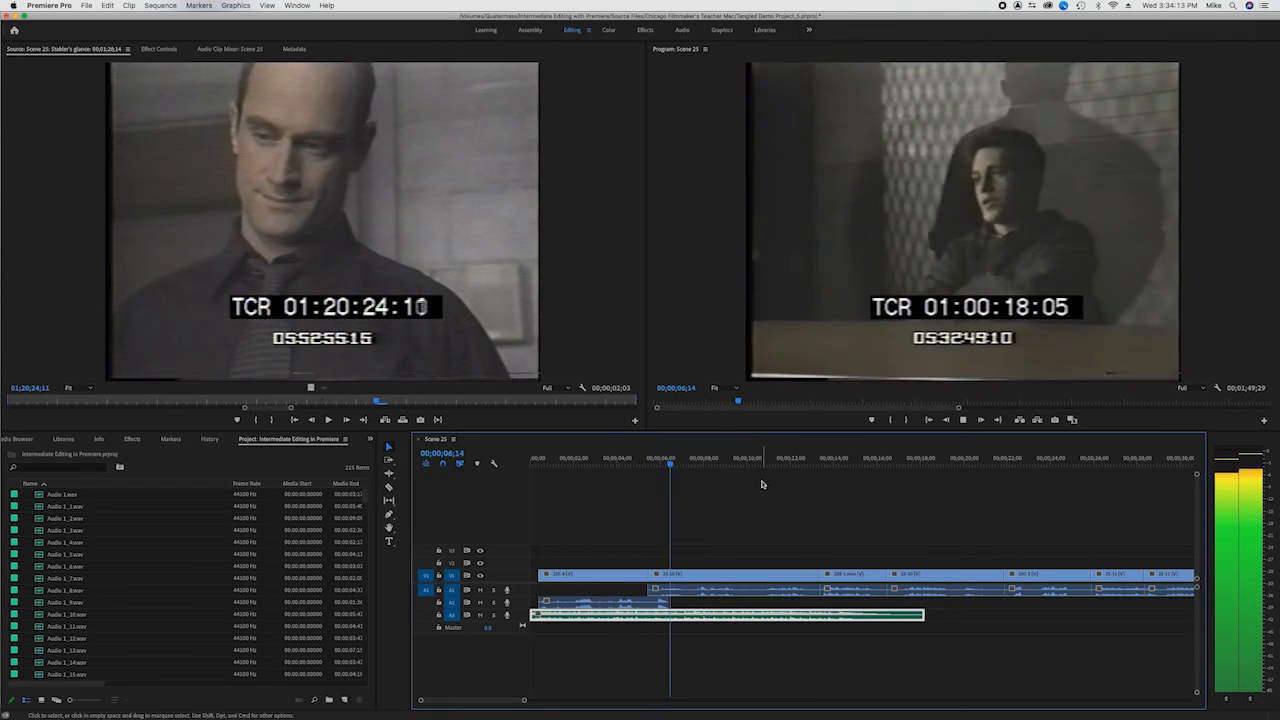
{"action": "key", "text": "space"}
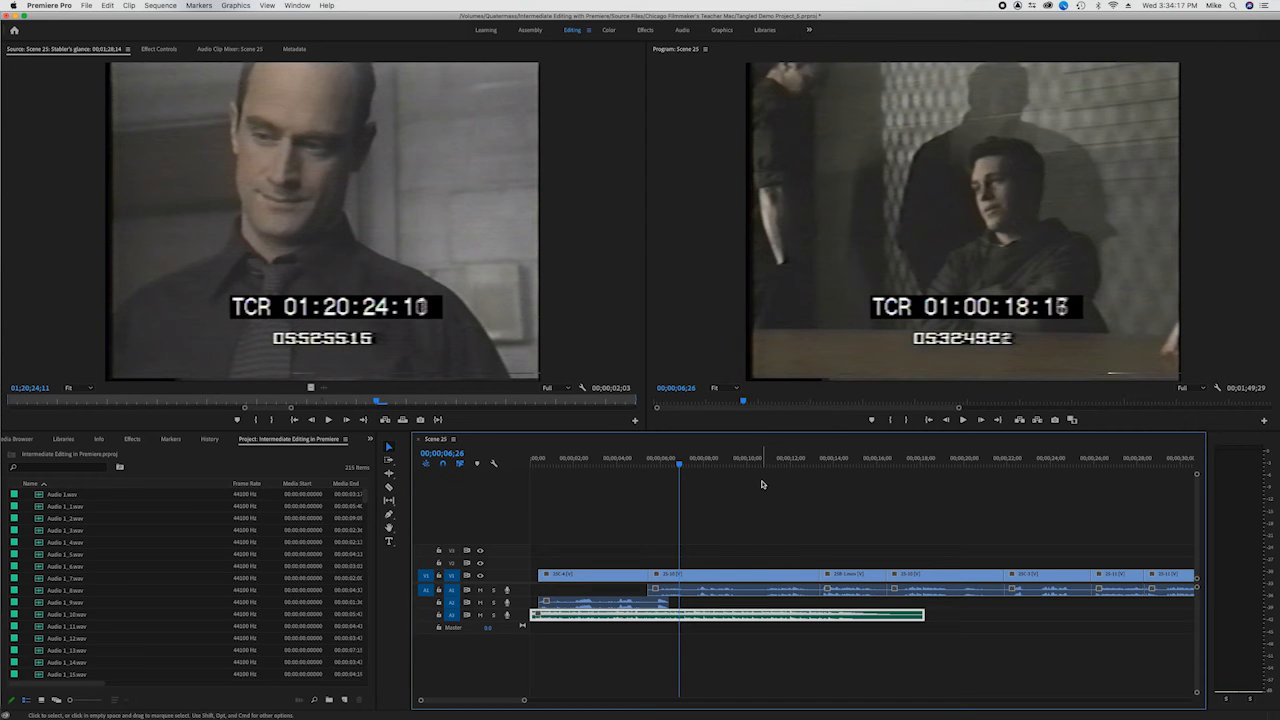
{"action": "key", "text": "Home"}
{"action": "key", "text": "space"}
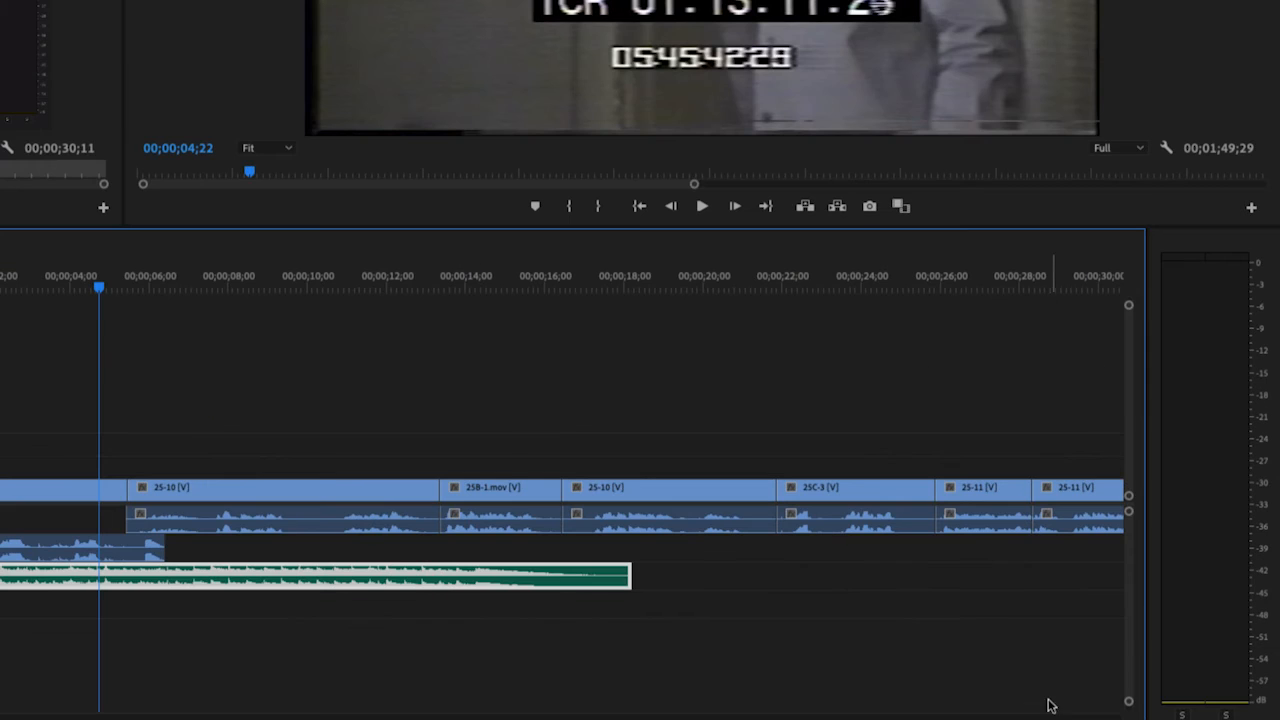
- Enlarge the A3 music track and use the Pen tool to add two volume keyframes at about 1 and 2 seconds
{"action": "left_click_drag", "start_coordinate": [1129, 701], "coordinate": [1132, 653]}
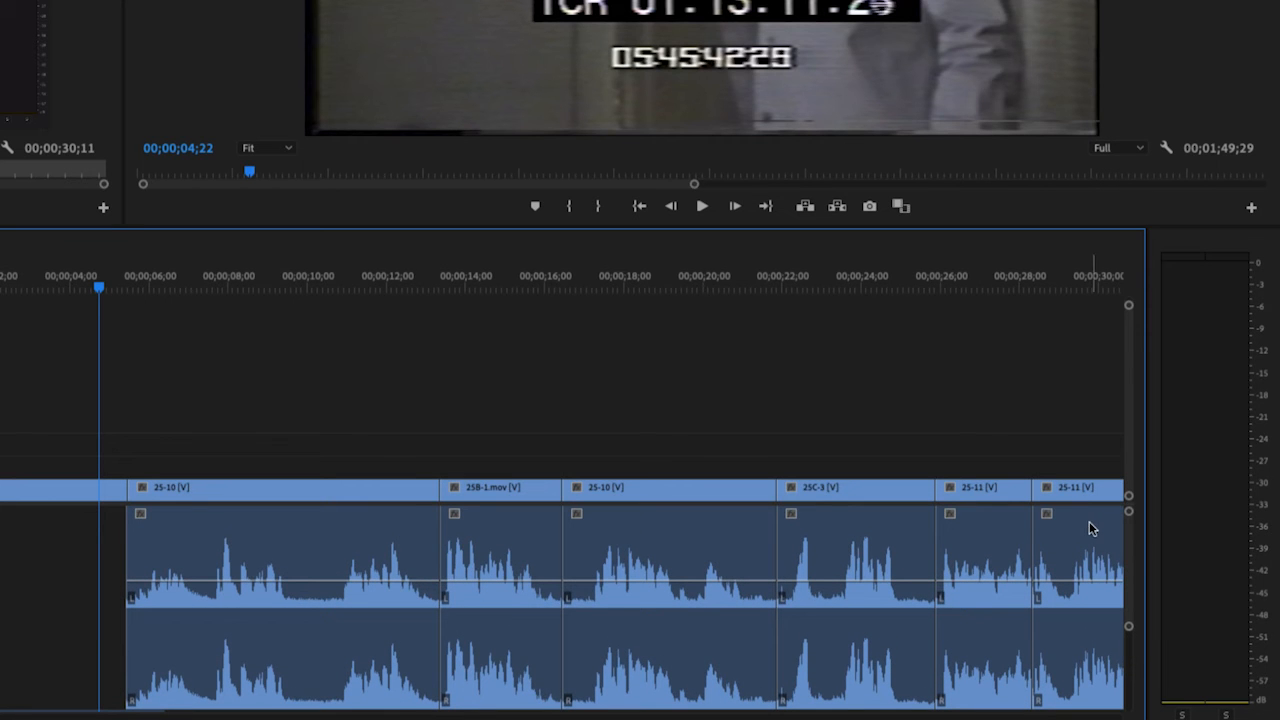
{"action": "left_click_drag", "start_coordinate": [1131, 568], "coordinate": [1123, 606]}
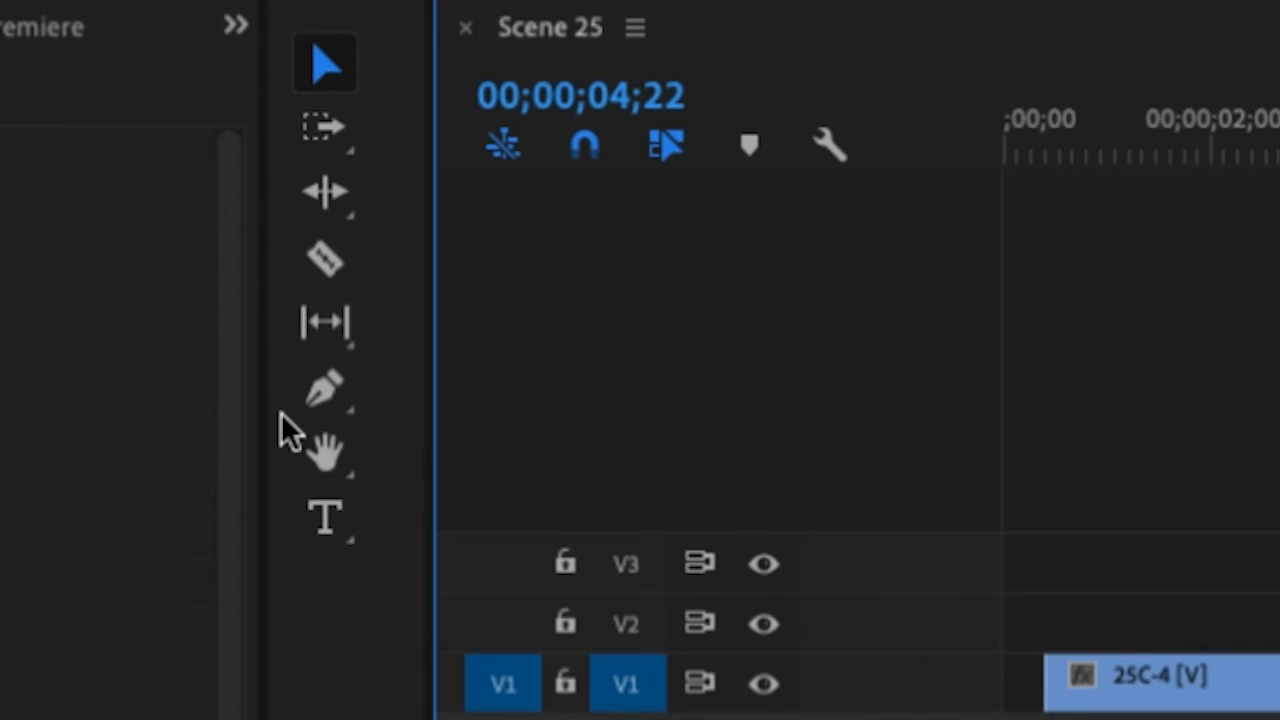
{"action": "left_click", "coordinate": [324, 386]}
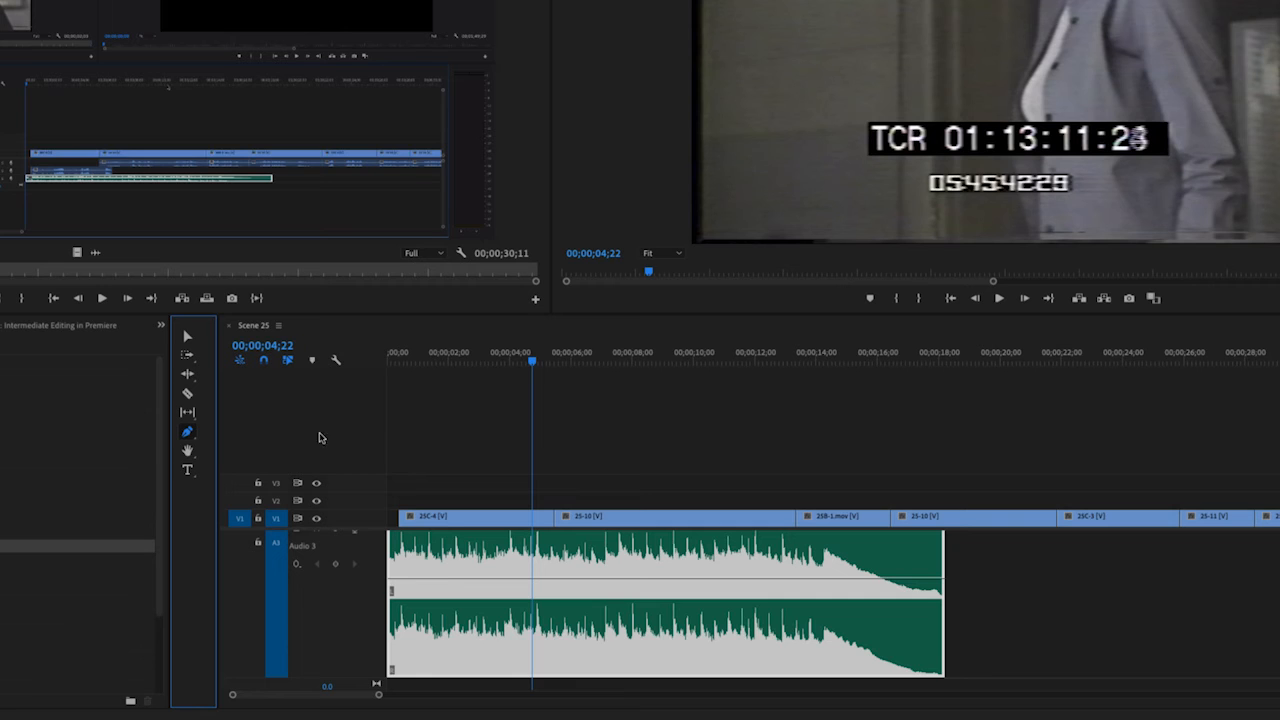
{"action": "left_click", "coordinate": [420, 579]}
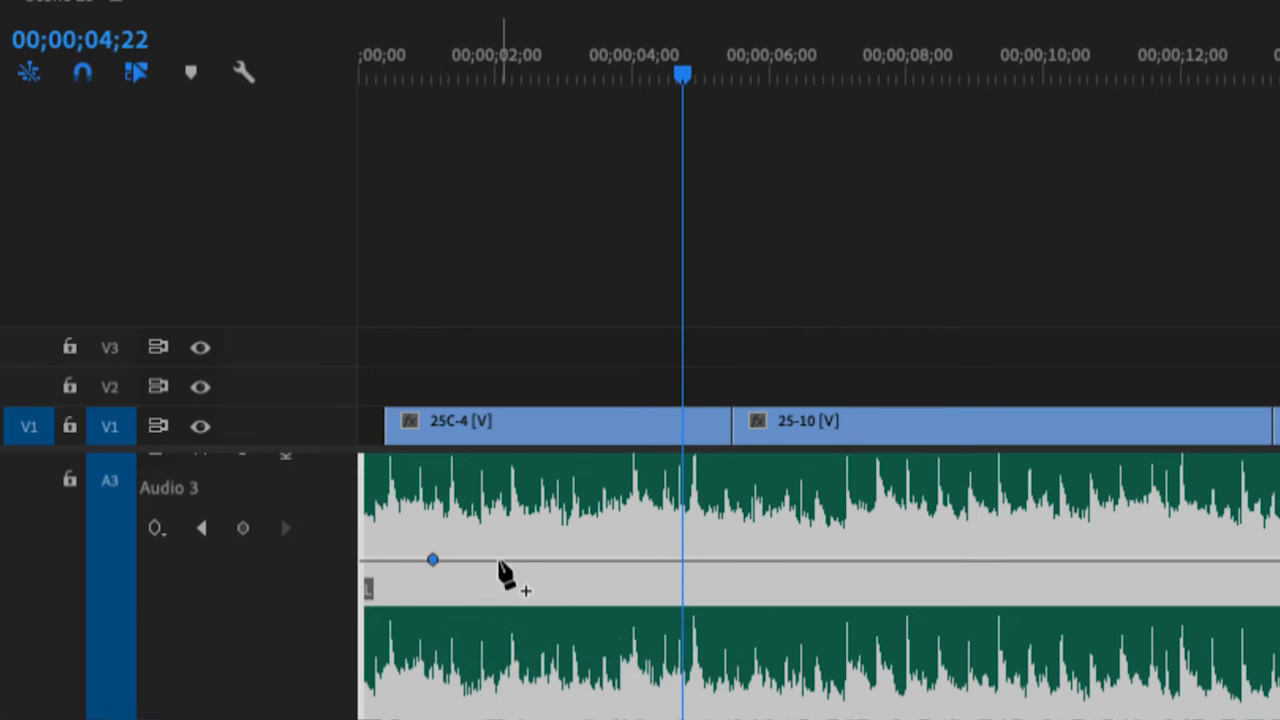
{"action": "left_click", "coordinate": [496, 560]}
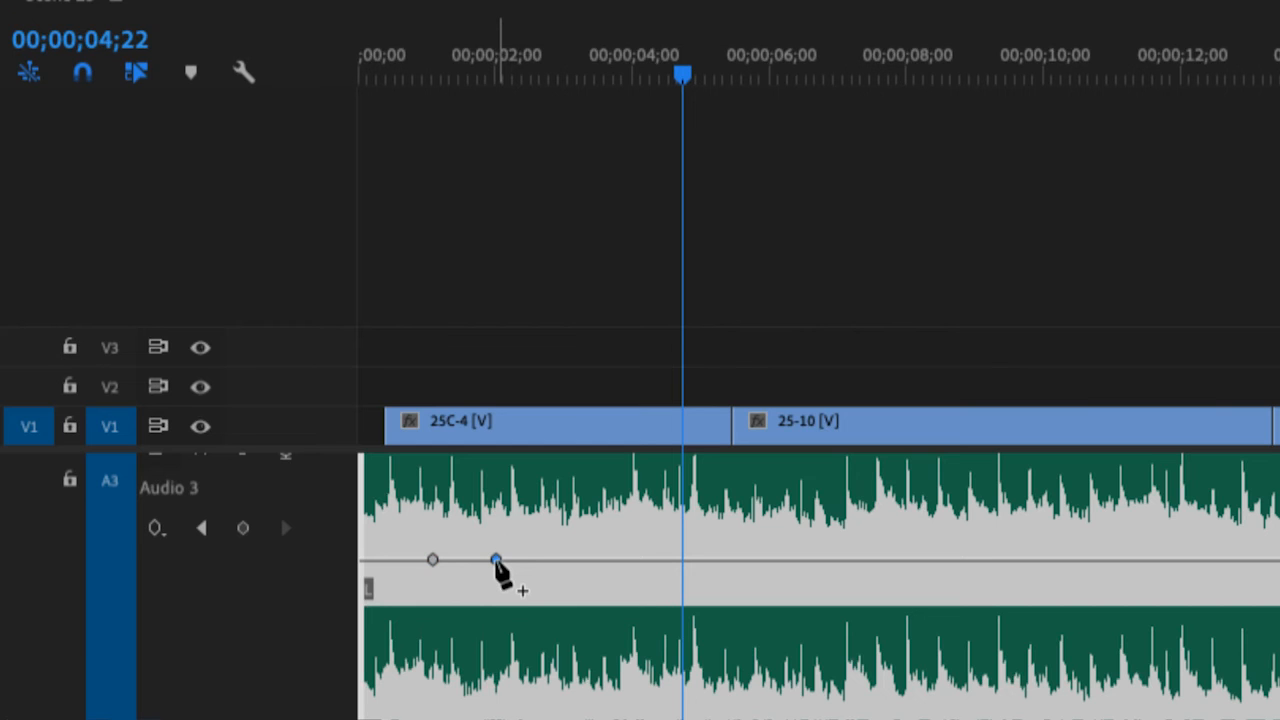
- Lower the second volume keyframe on the A3 music clip to about -20.2 dB at 00;00;02;05
{"action": "left_click_drag", "start_coordinate": [496, 561], "coordinate": [507, 667]}
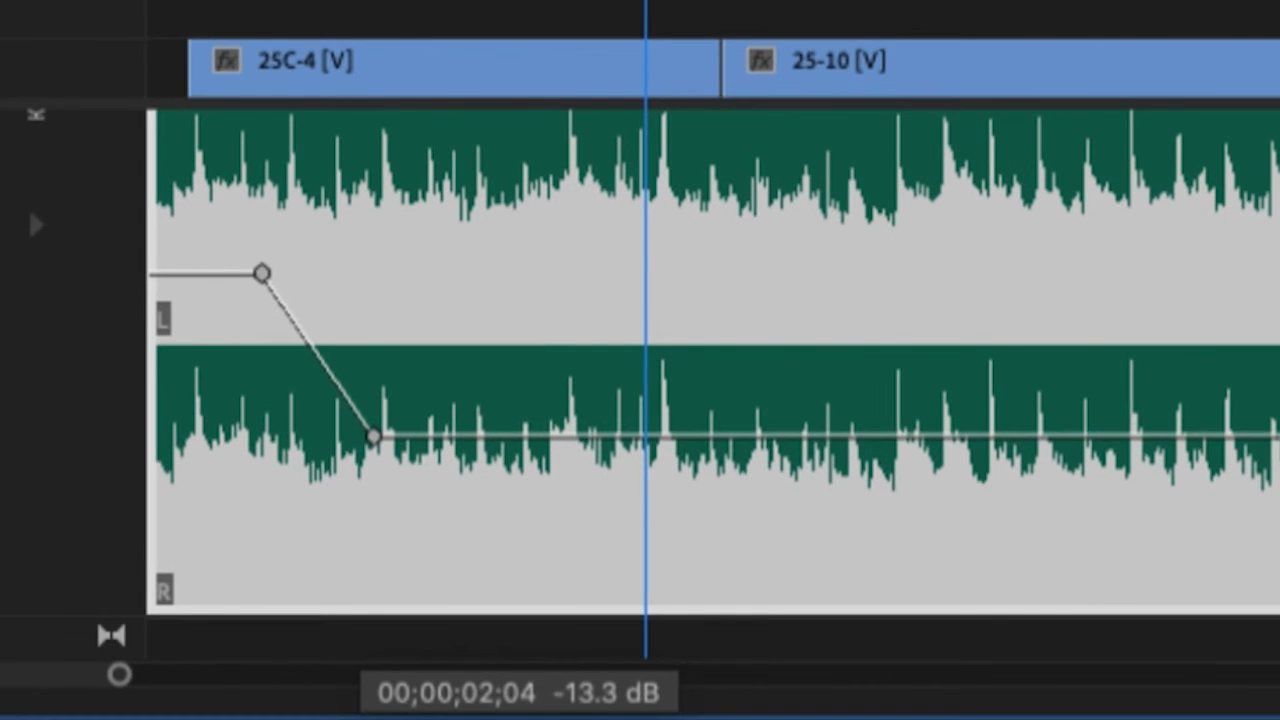
{"action": "left_click_drag", "start_coordinate": [373, 437], "coordinate": [376, 485]}
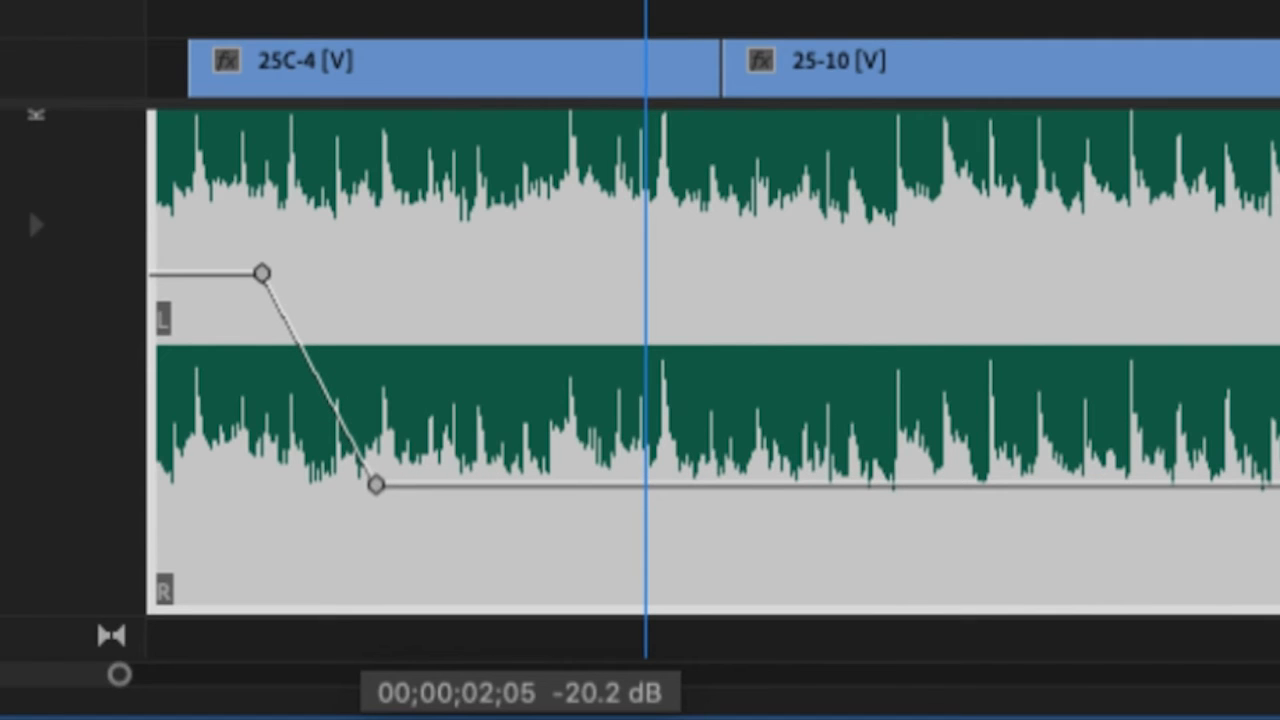
{"action": "left_click_drag", "start_coordinate": [376, 485], "coordinate": [376, 485]}
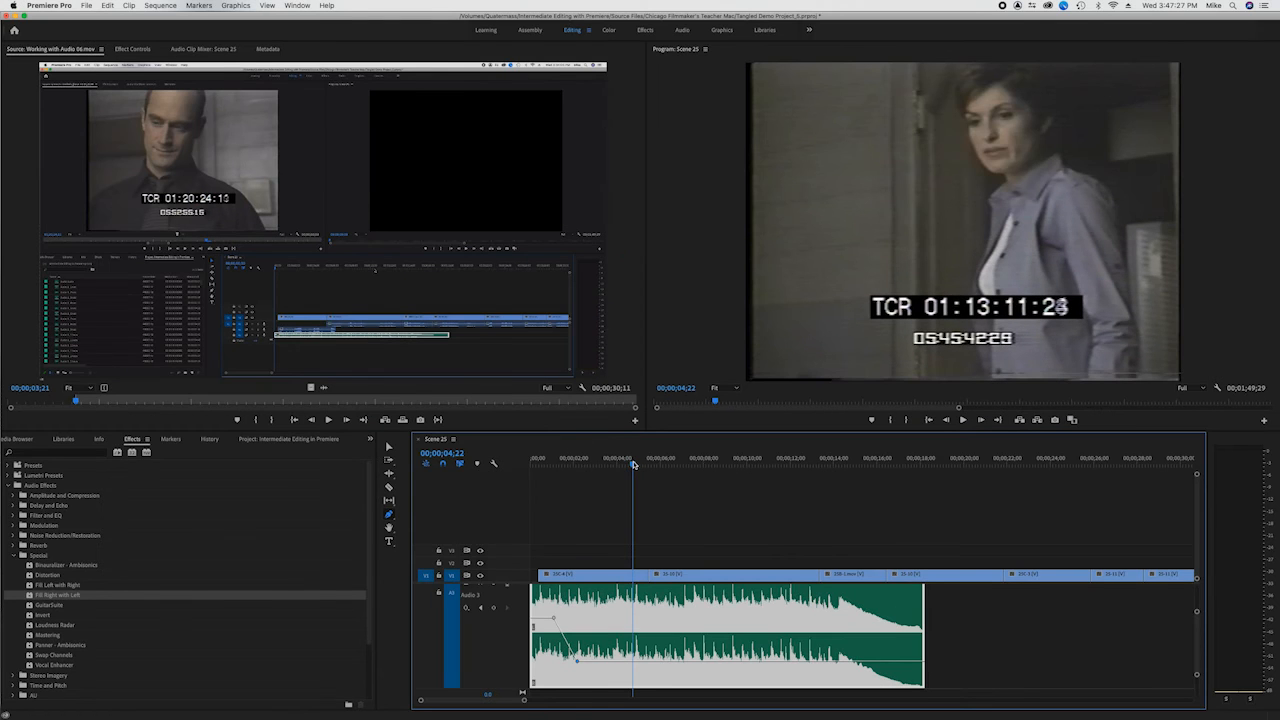
- Play the opening from the start of the sequence to hear the music fade down under the dialogue
{"action": "key", "text": "Home"}
{"action": "key", "text": "space"}
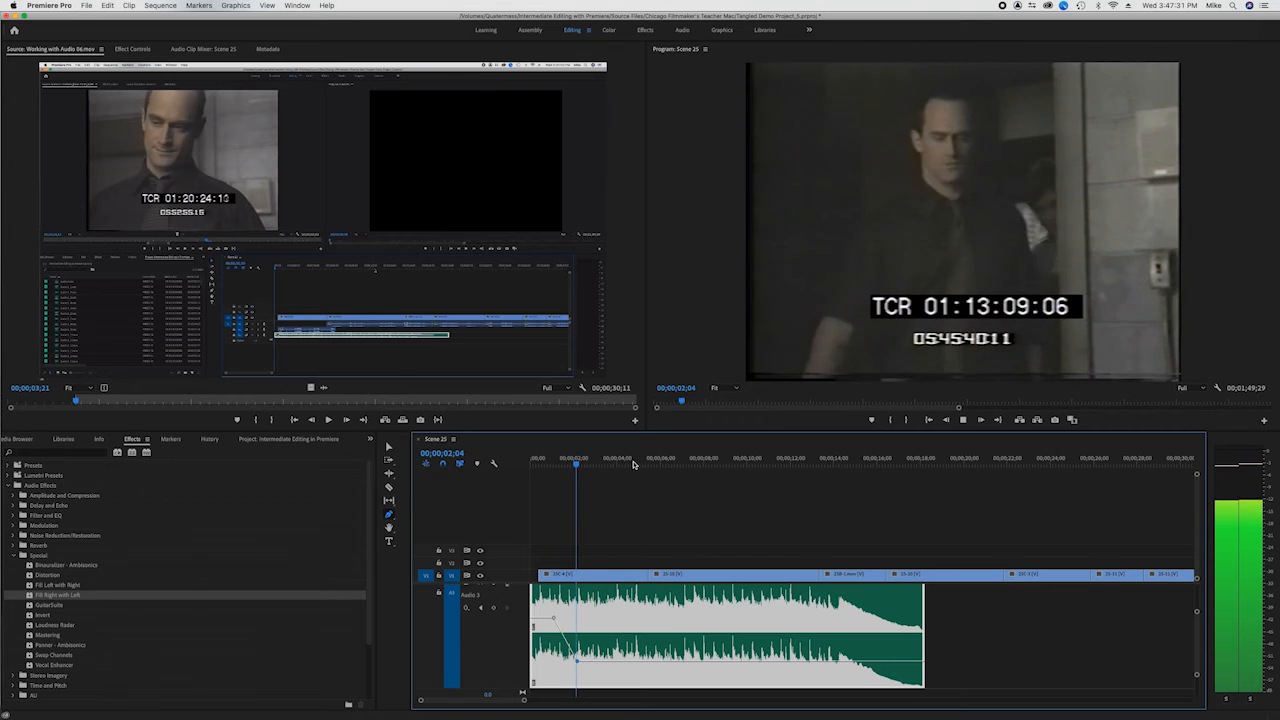
{"action": "key", "text": "space"}
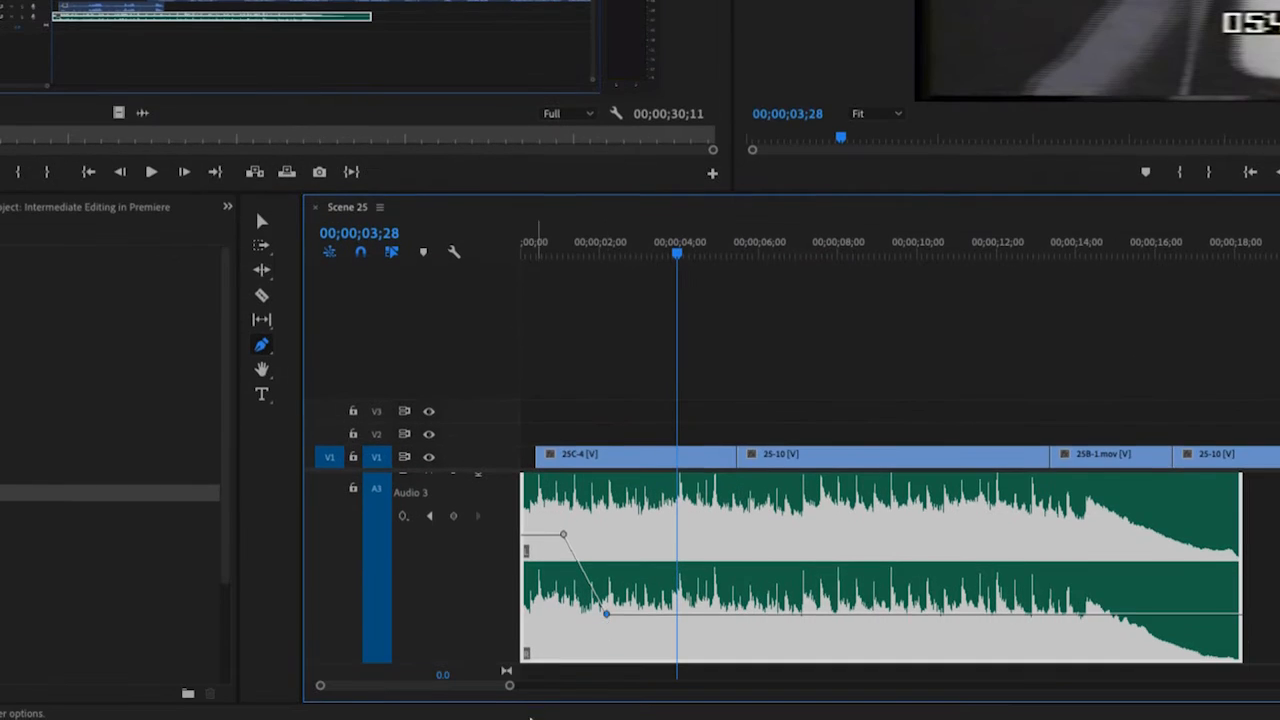
- Move the lower volume keyframe to about 2.5 seconds for a slower fade, and inspect its interpolation options
{"action": "left_click_drag", "start_coordinate": [606, 613], "coordinate": [618, 613]}
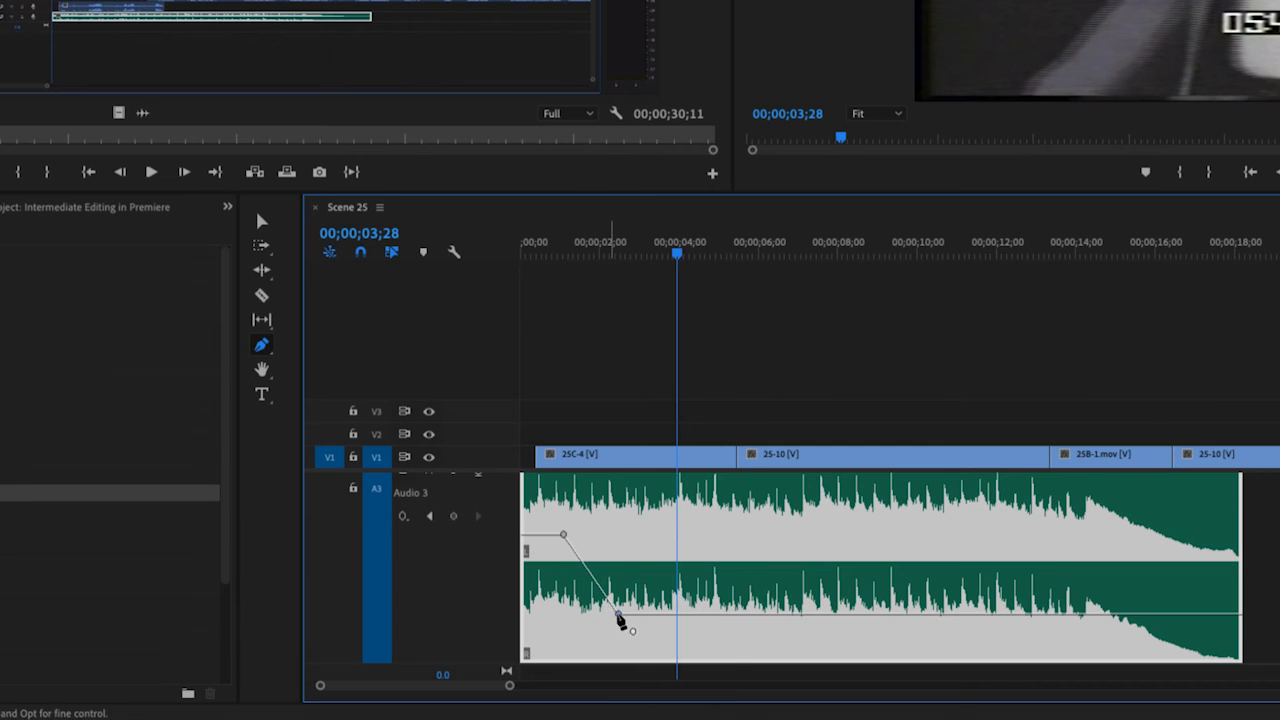
{"action": "left_click_drag", "start_coordinate": [563, 535], "coordinate": [563, 530]}
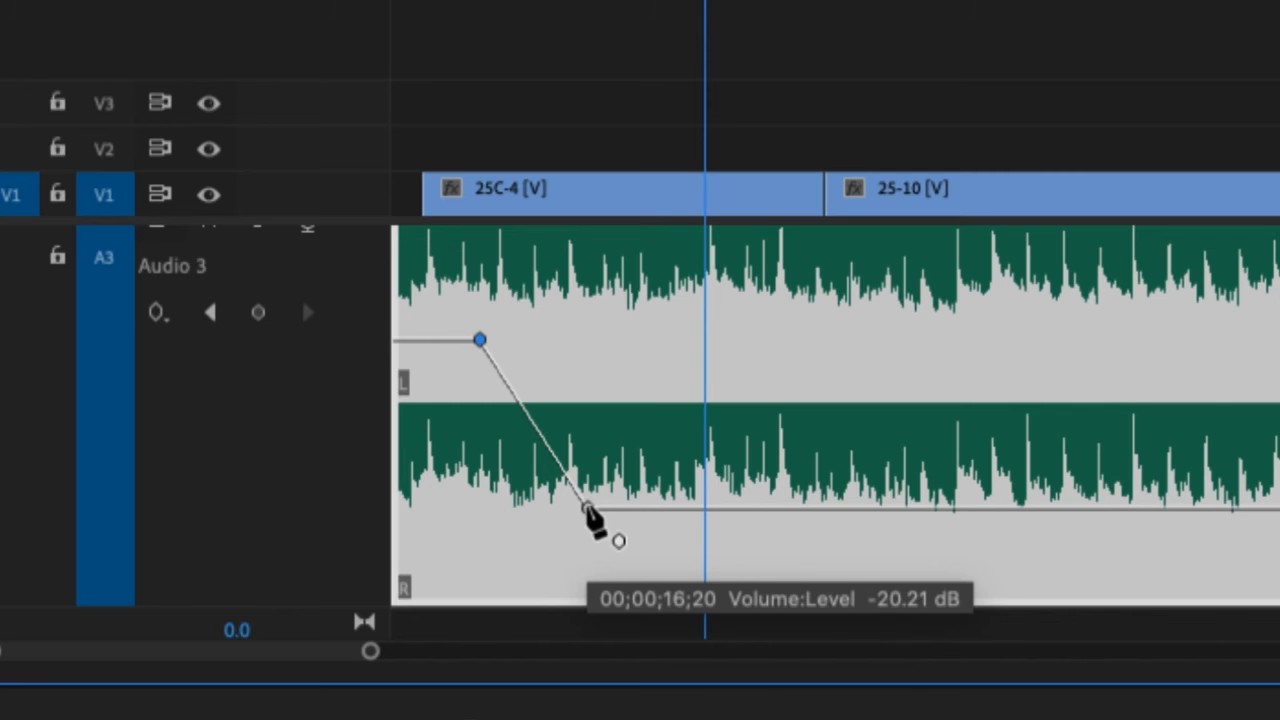
{"action": "right_click", "coordinate": [588, 510]}
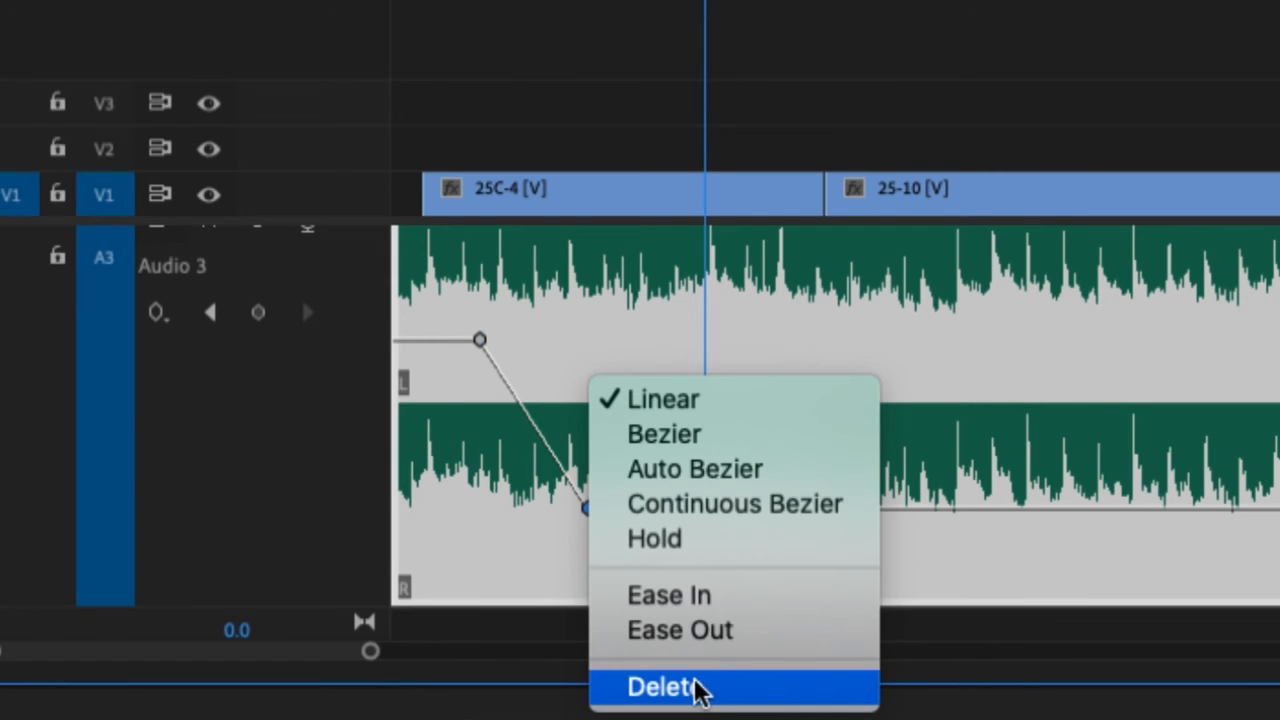
{"action": "left_click", "coordinate": [480, 341]}
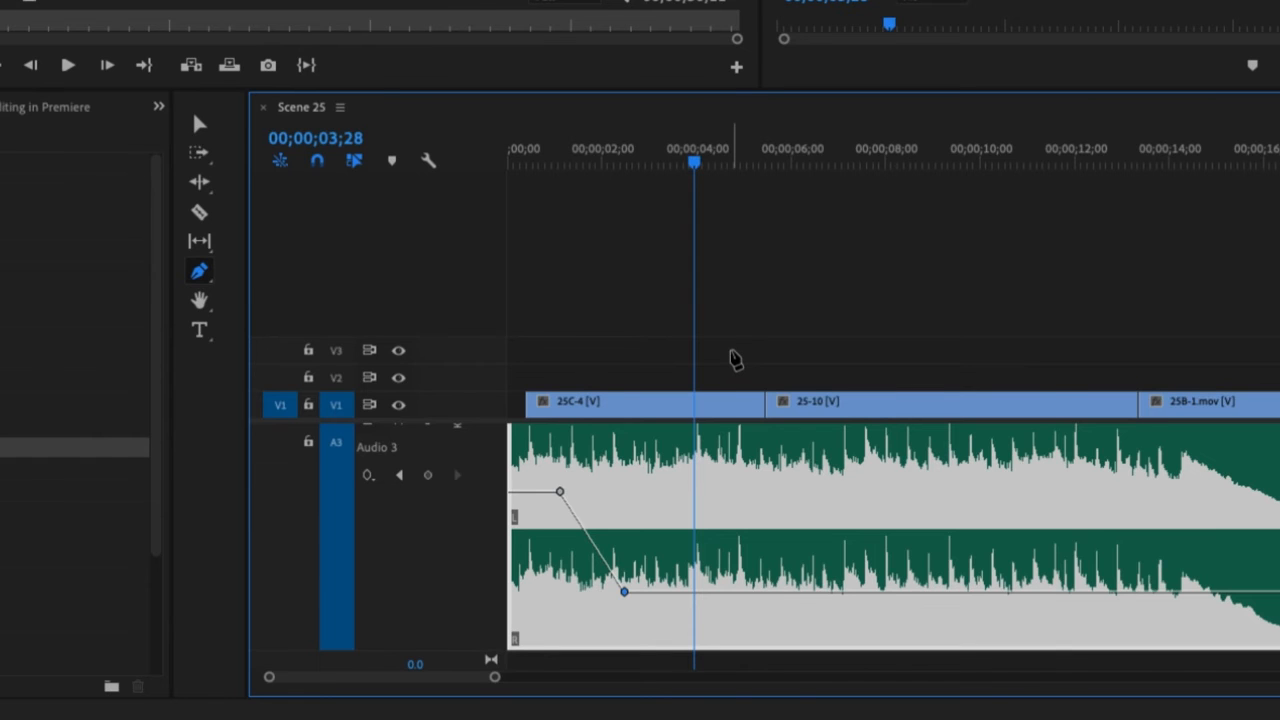
- Add a series of volume keyframes further along the A3 music clip and shape them into alternating peaks and dips
{"action": "left_click", "coordinate": [705, 592]}
{"action": "left_click", "coordinate": [742, 592]}
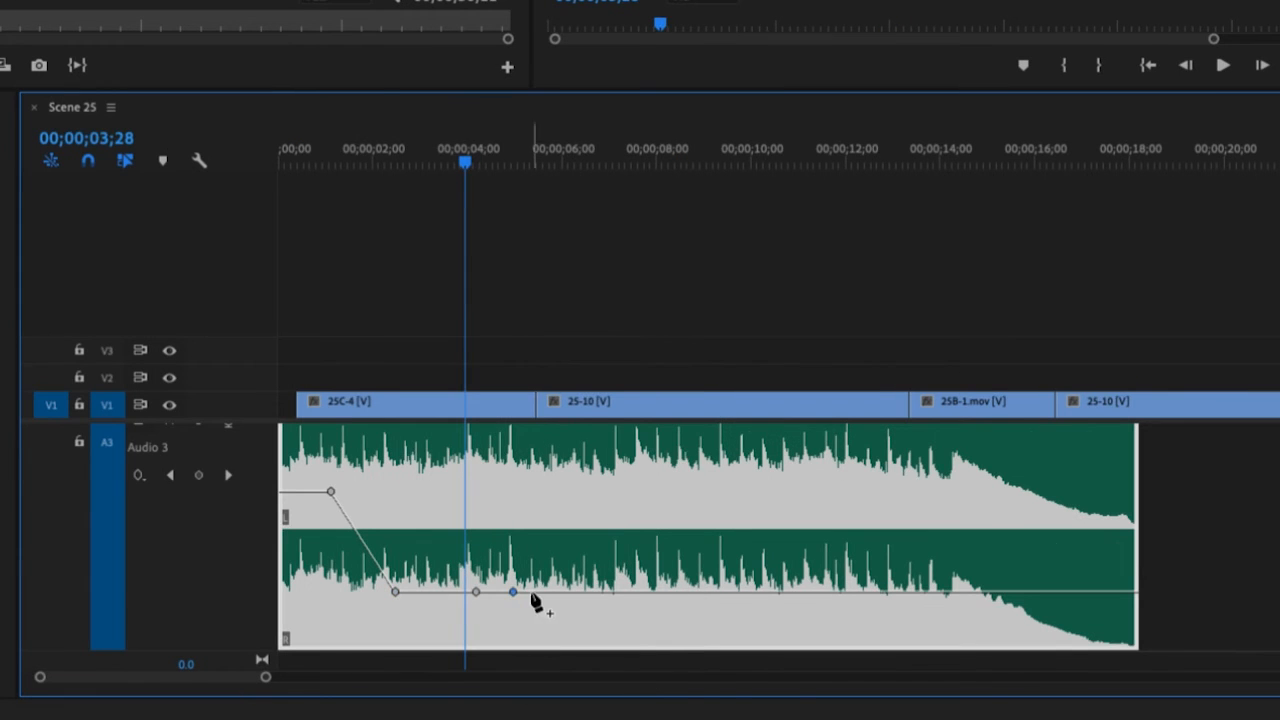
{"action": "left_click", "coordinate": [531, 592]}
{"action": "left_click", "coordinate": [594, 592]}
{"action": "left_click", "coordinate": [667, 592]}
{"action": "left_click", "coordinate": [716, 592]}
{"action": "left_click_drag", "start_coordinate": [513, 592], "coordinate": [523, 477]}
{"action": "left_click", "coordinate": [531, 592]}
{"action": "left_click_drag", "start_coordinate": [531, 592], "coordinate": [638, 487]}
{"action": "left_click_drag", "start_coordinate": [667, 592], "coordinate": [815, 581]}
- Play from the start of the sequence to hear the music volume rise and fall
{"action": "left_click_drag", "start_coordinate": [452, 160], "coordinate": [215, 176]}
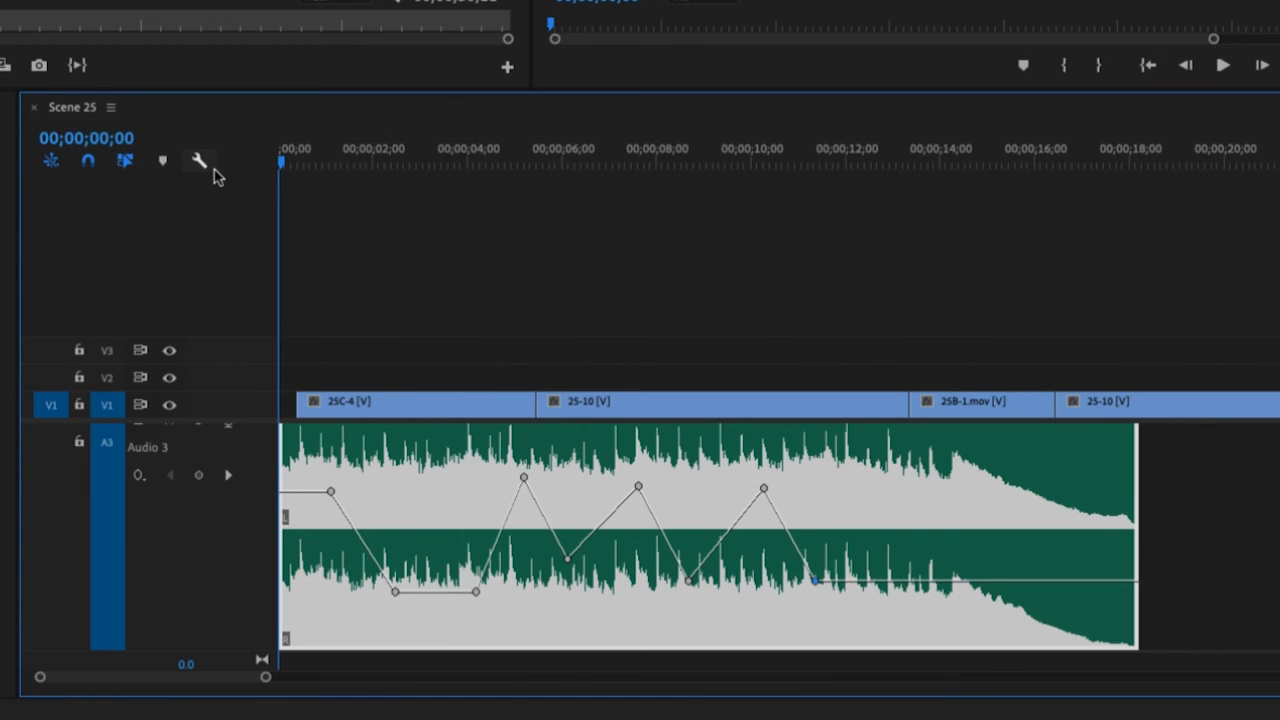
{"action": "key", "text": "space"}
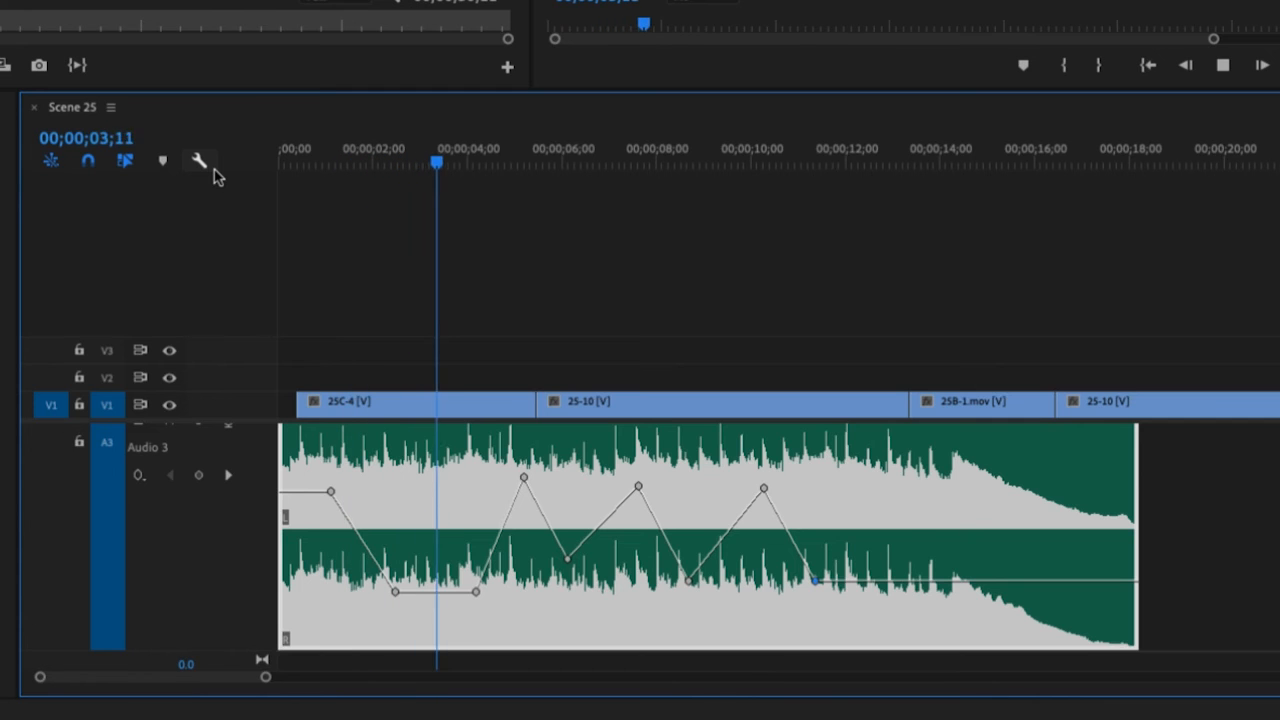
{"action": "key", "text": "space"}
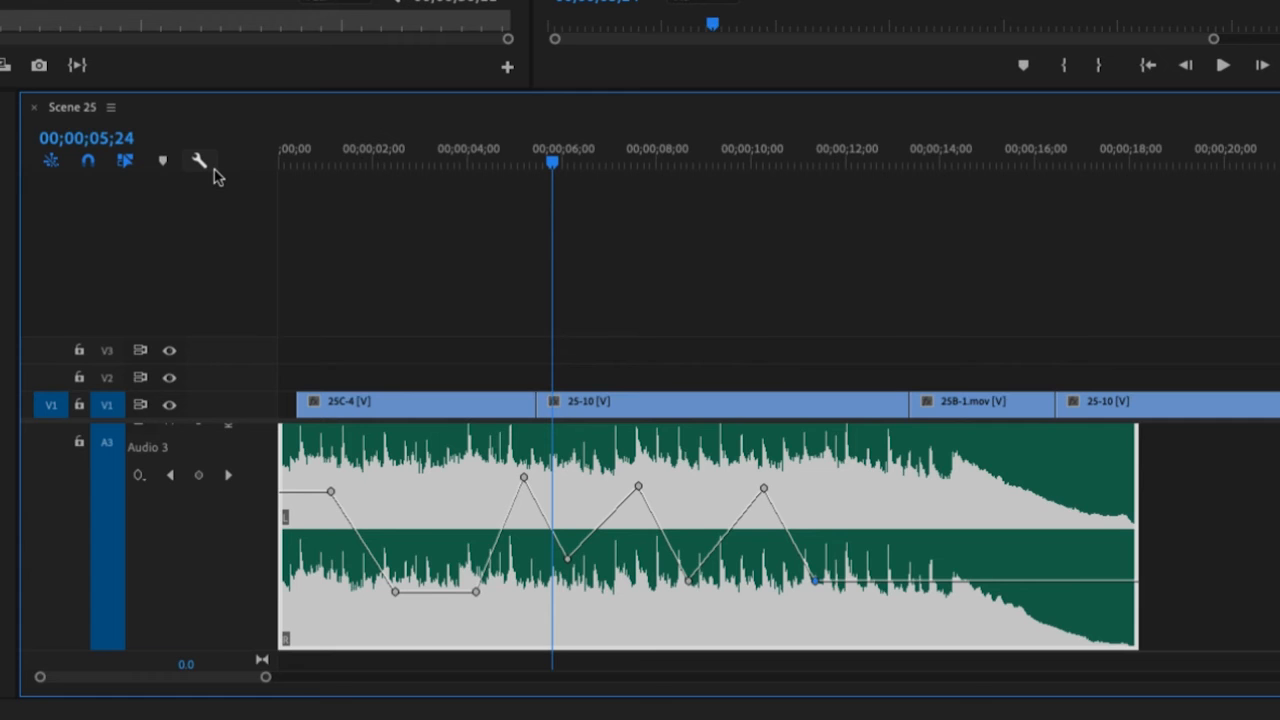
- Undo the alternating peaks and dips in the volume of the A3 music clip
{"action": "key", "text": "ctrl+z"}
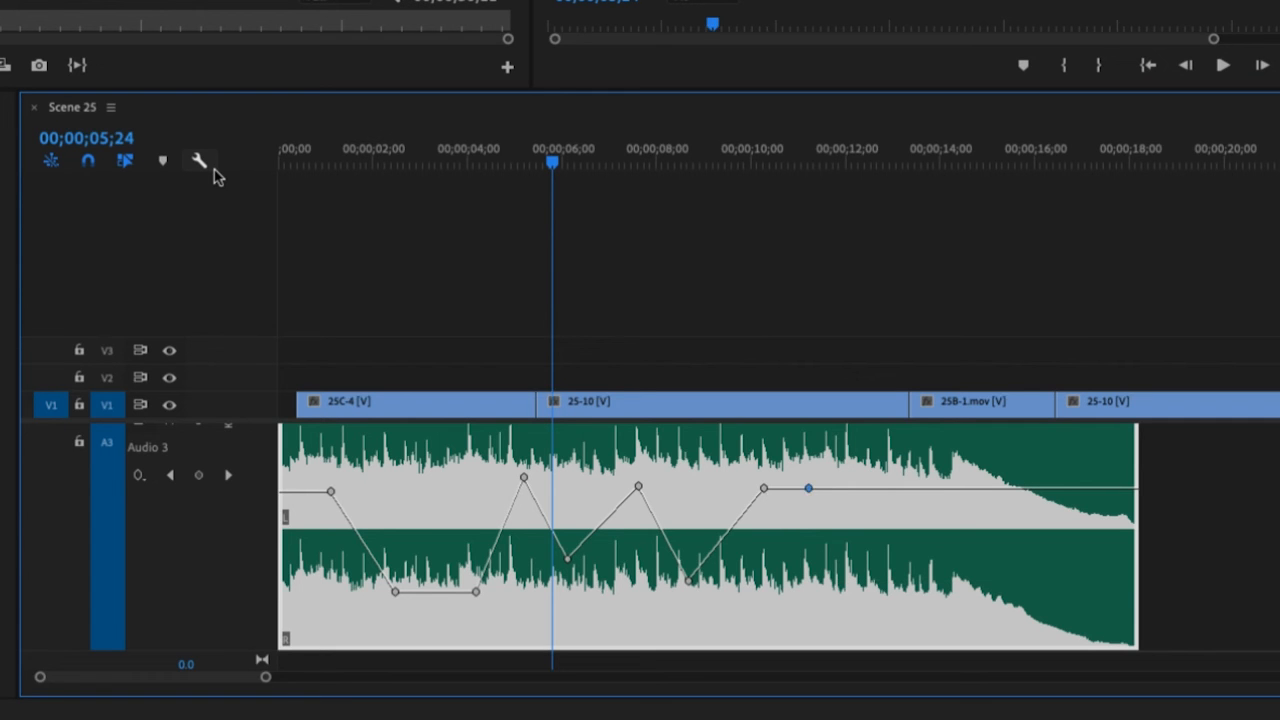
{"action": "key", "text": "ctrl+z"}
{"action": "key", "text": "ctrl+z"}
{"action": "key", "text": "ctrl+z"}
{"action": "key", "text": "ctrl+z"}
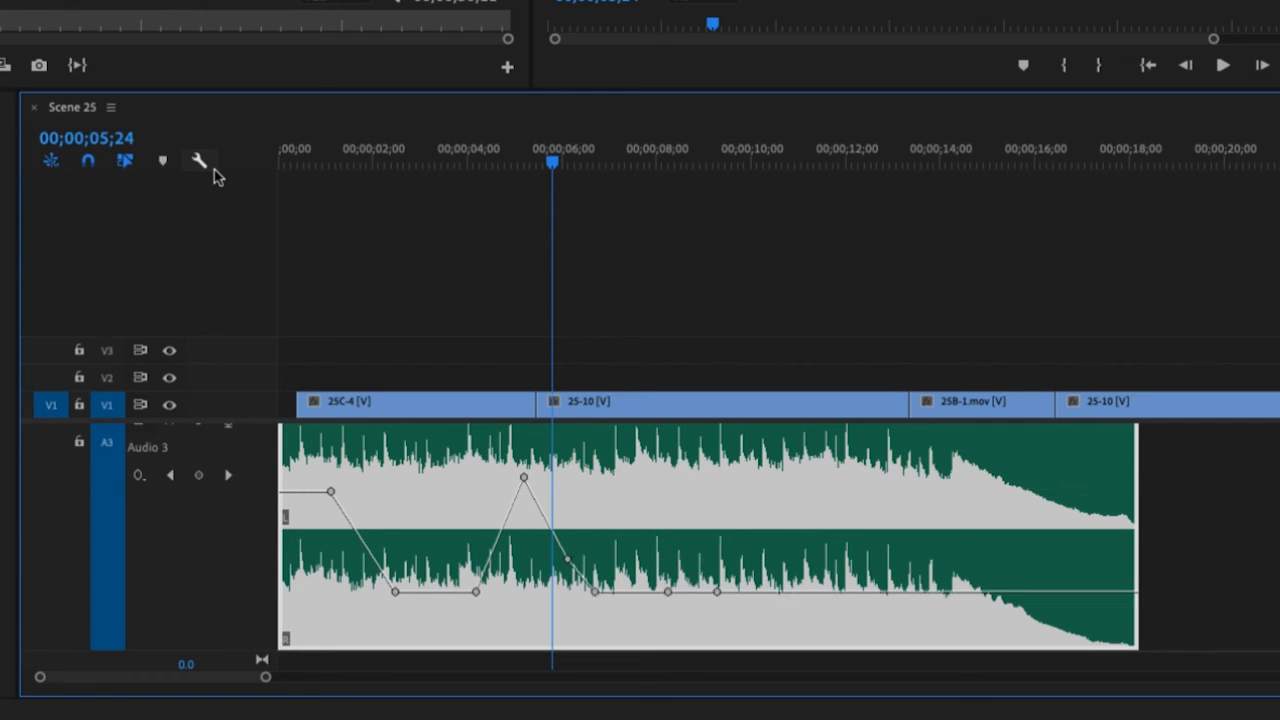
{"action": "key", "text": "ctrl+z"}
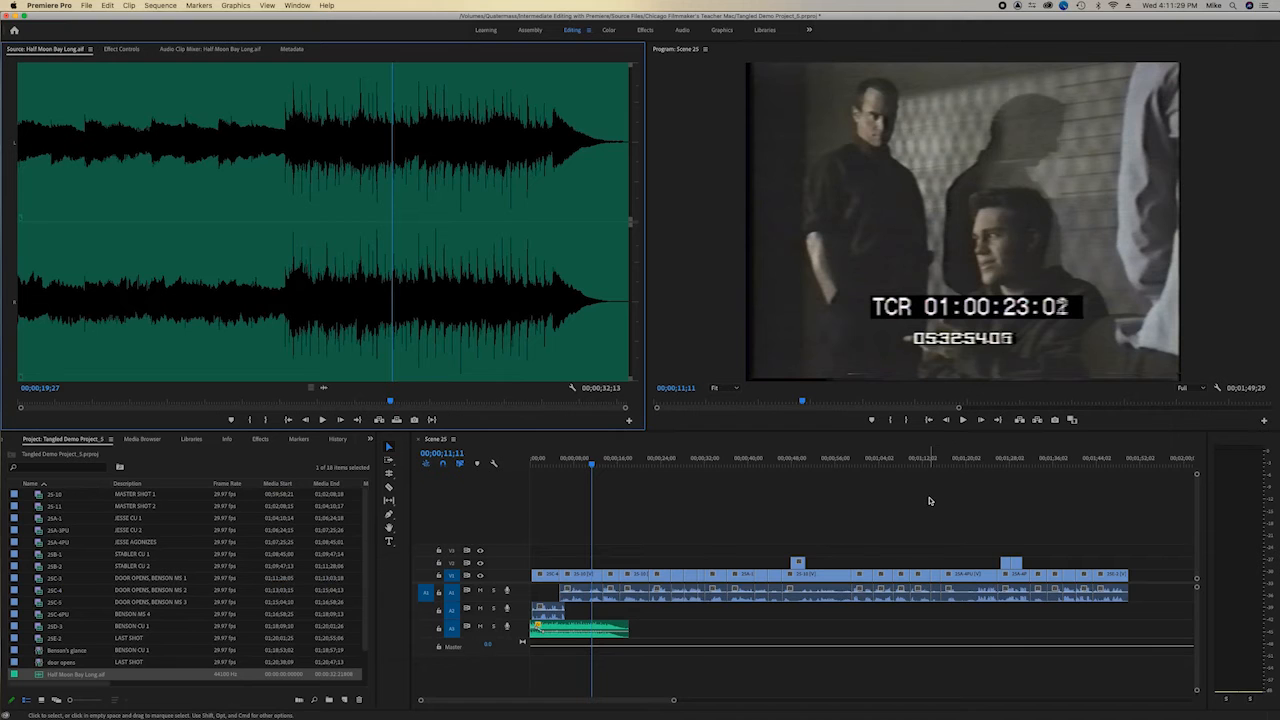
- Find the scene's final section around 00;01;37;23 and place Half Moon Bay Long.aif on track A2 starting at about 00;01;20;00
{"action": "mouse_move", "coordinate": [1057, 458]}
{"action": "left_mouse_down"}
{"action": "mouse_move", "coordinate": [1075, 461]}
{"action": "mouse_move", "coordinate": [1062, 463]}
{"action": "left_mouse_up"}
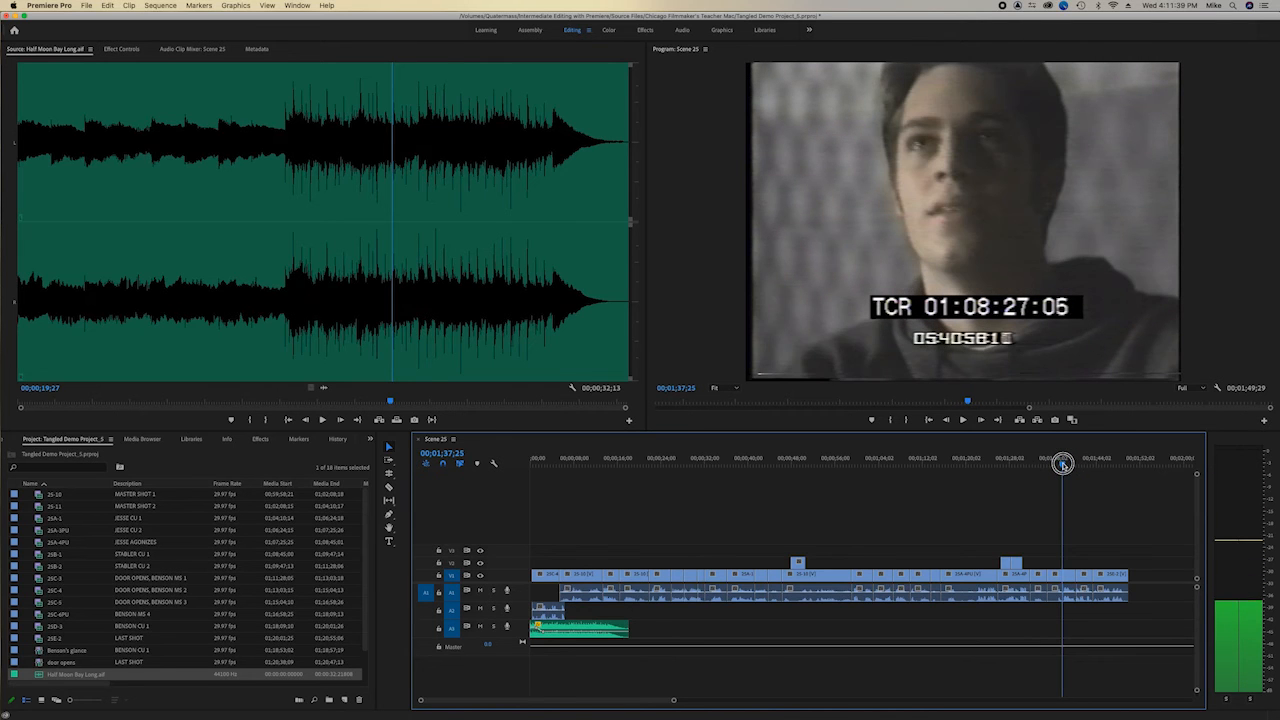
{"action": "left_click_drag", "start_coordinate": [1062, 463], "coordinate": [1061, 465]}
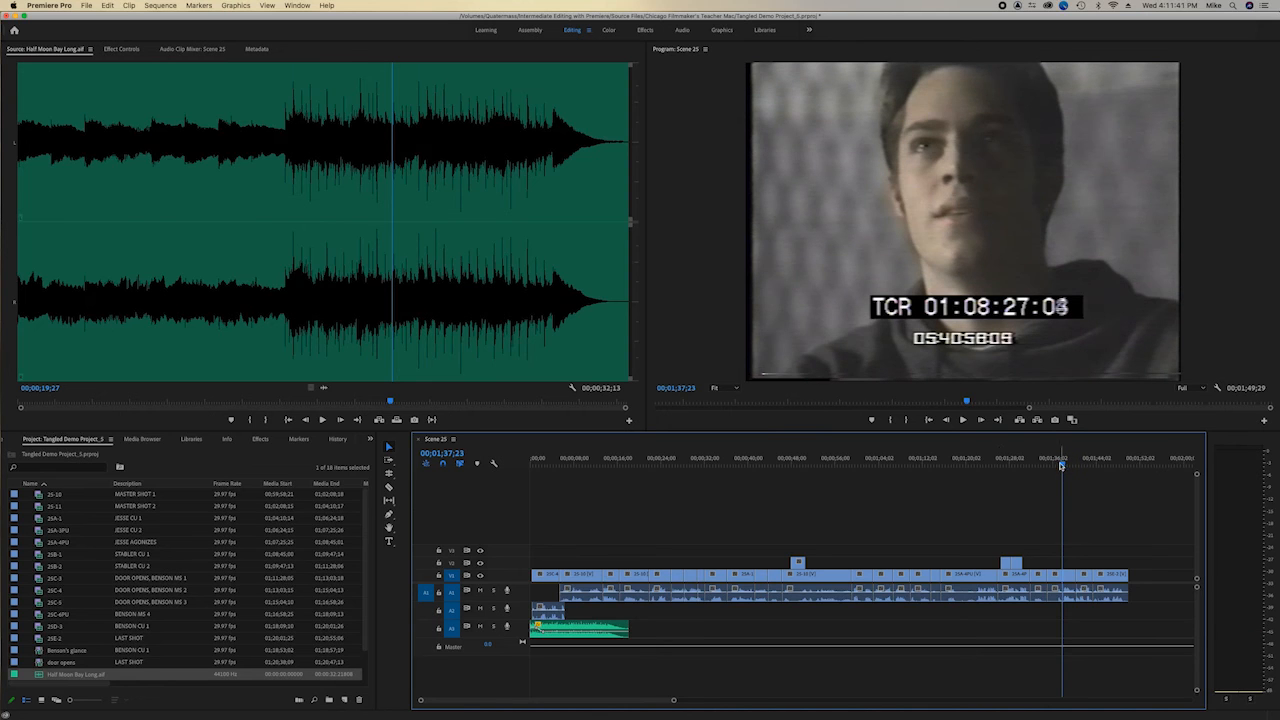
{"action": "left_click_drag", "start_coordinate": [322, 387], "coordinate": [966, 615]}
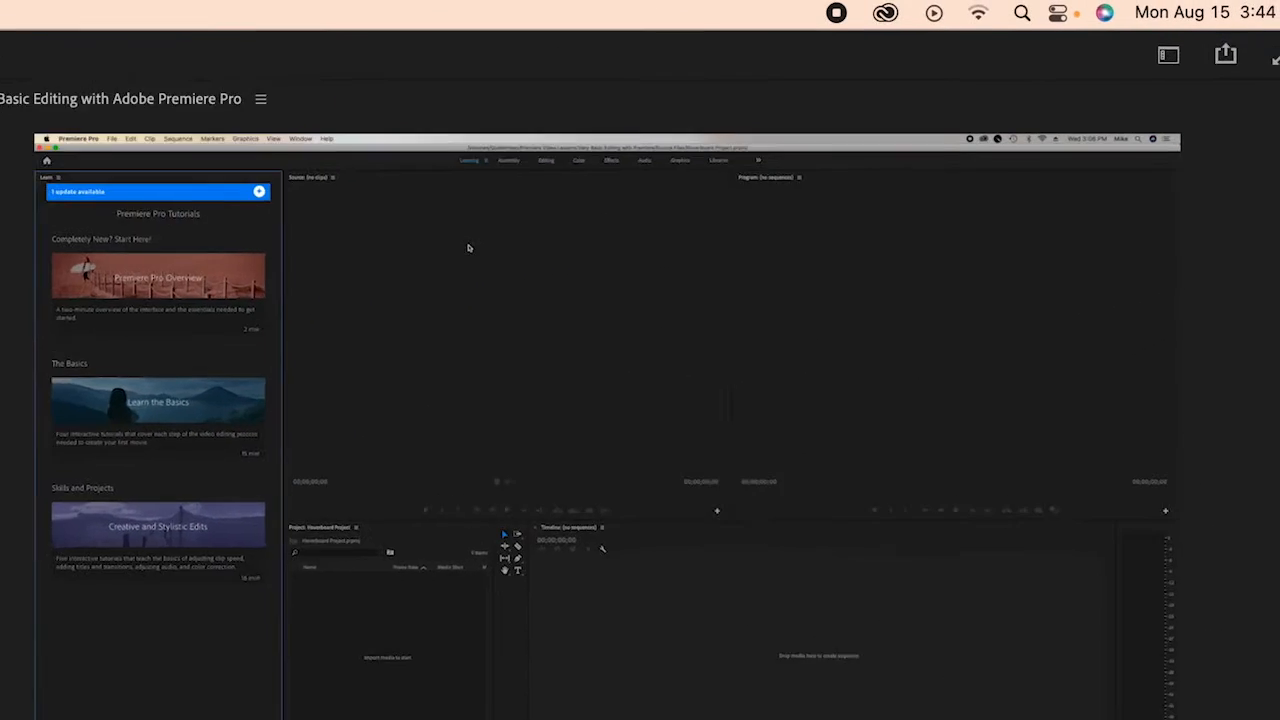
- Switch to the Audio workspace and show the Audio Clip Mixer after viewing the Audio Track Mixer
{"action": "left_click", "coordinate": [1140, 68]}
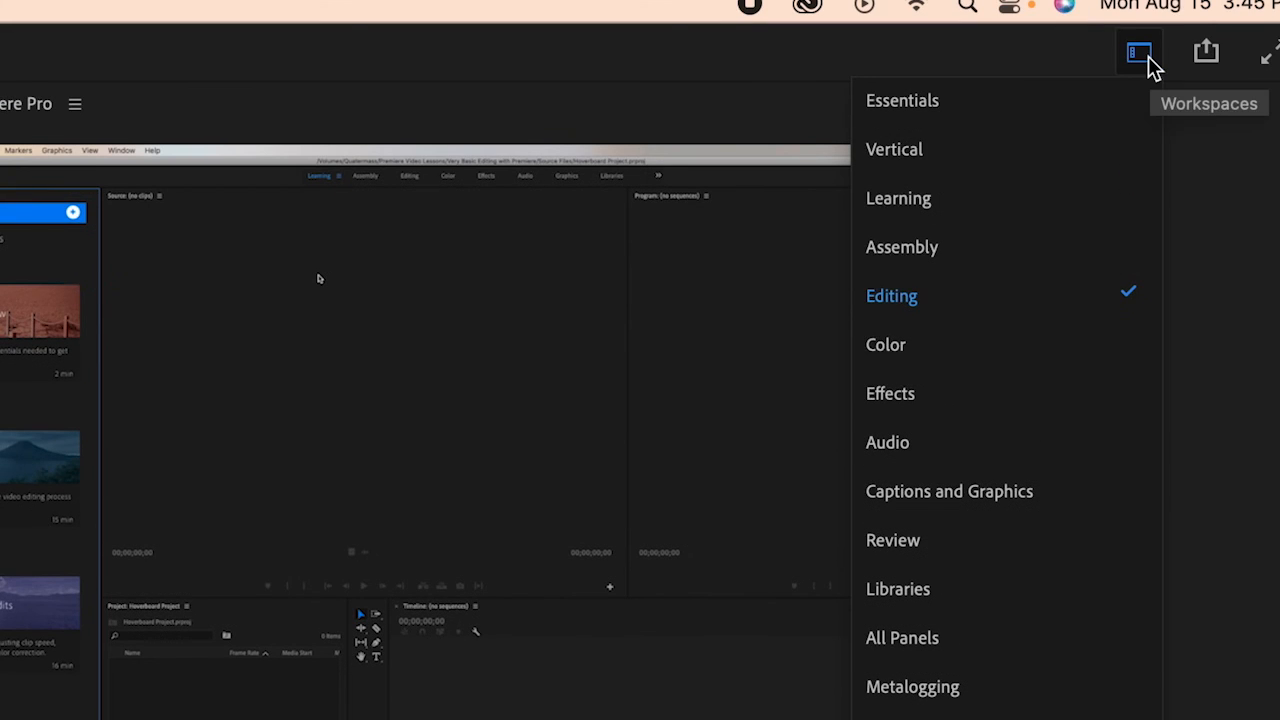
{"action": "left_click", "coordinate": [1149, 60]}
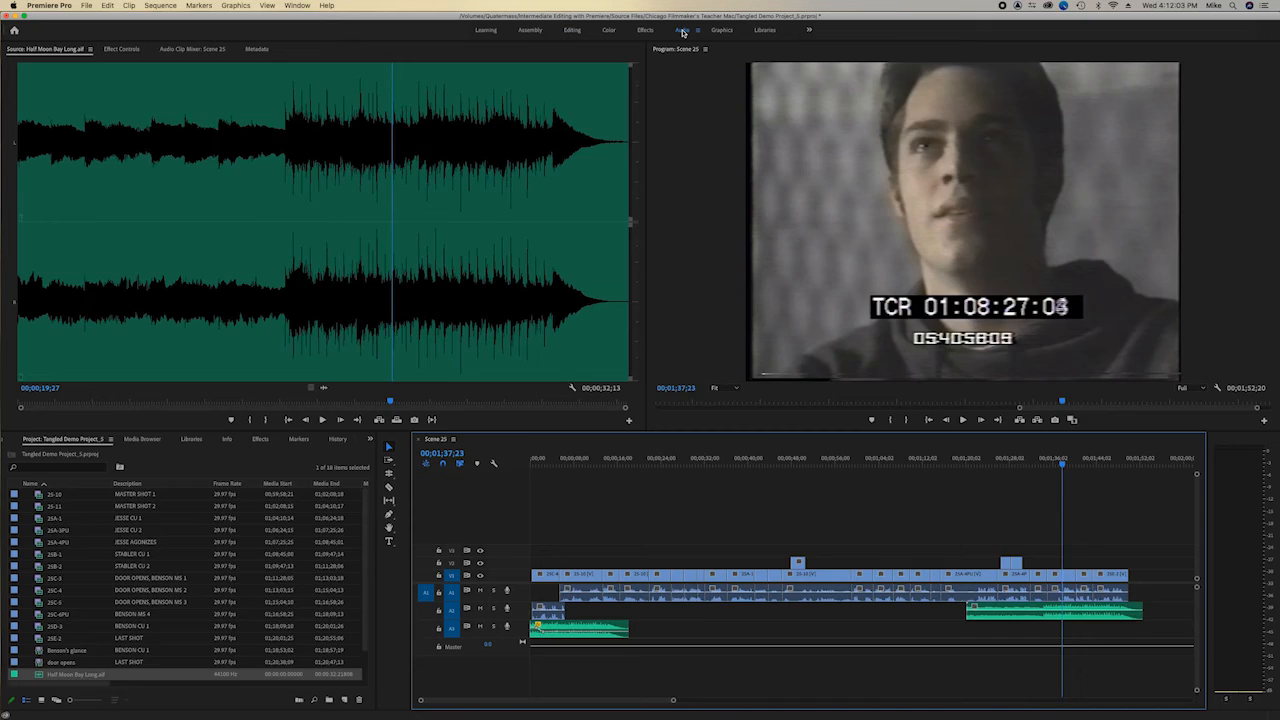
{"action": "left_click", "coordinate": [682, 31]}
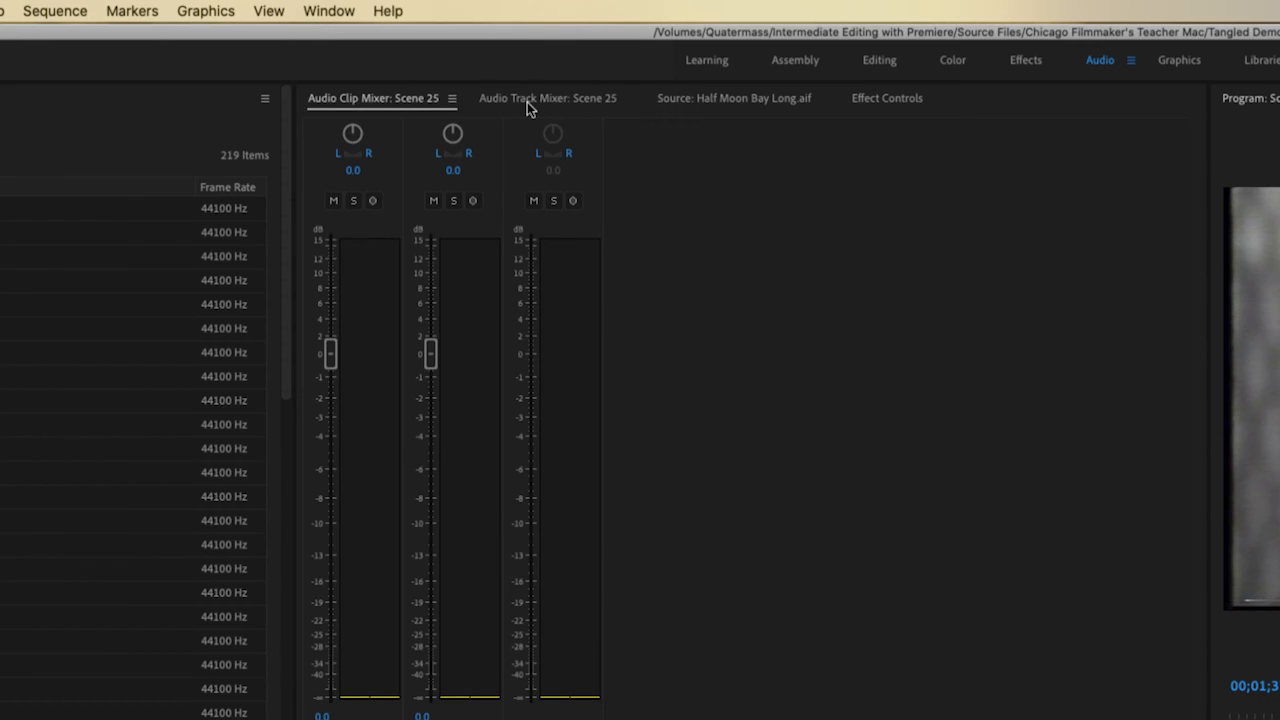
{"action": "left_click", "coordinate": [527, 102]}
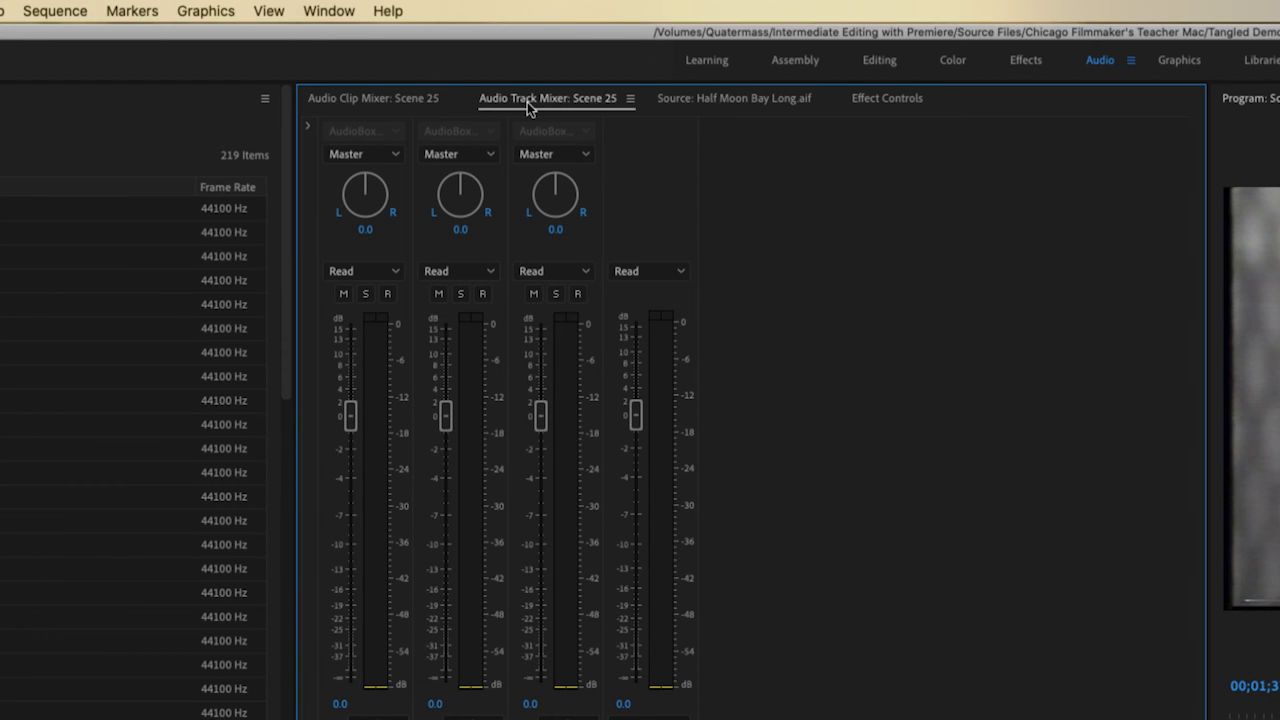
{"action": "left_click", "coordinate": [355, 100]}
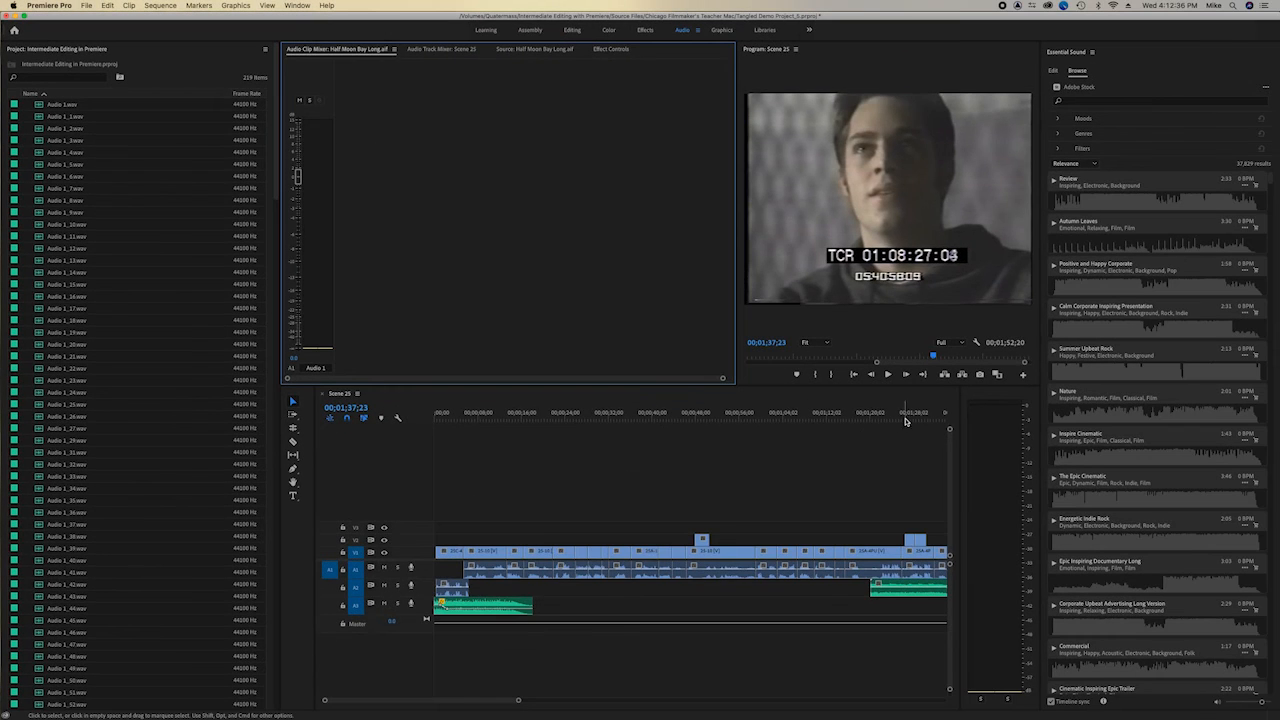
- With the playhead at 00;01;24;08, lower the Audio 2 clip volume to -20.4 dB, and play the ending from about 00;01;18;28
{"action": "left_click_drag", "start_coordinate": [905, 418], "coordinate": [893, 417]}
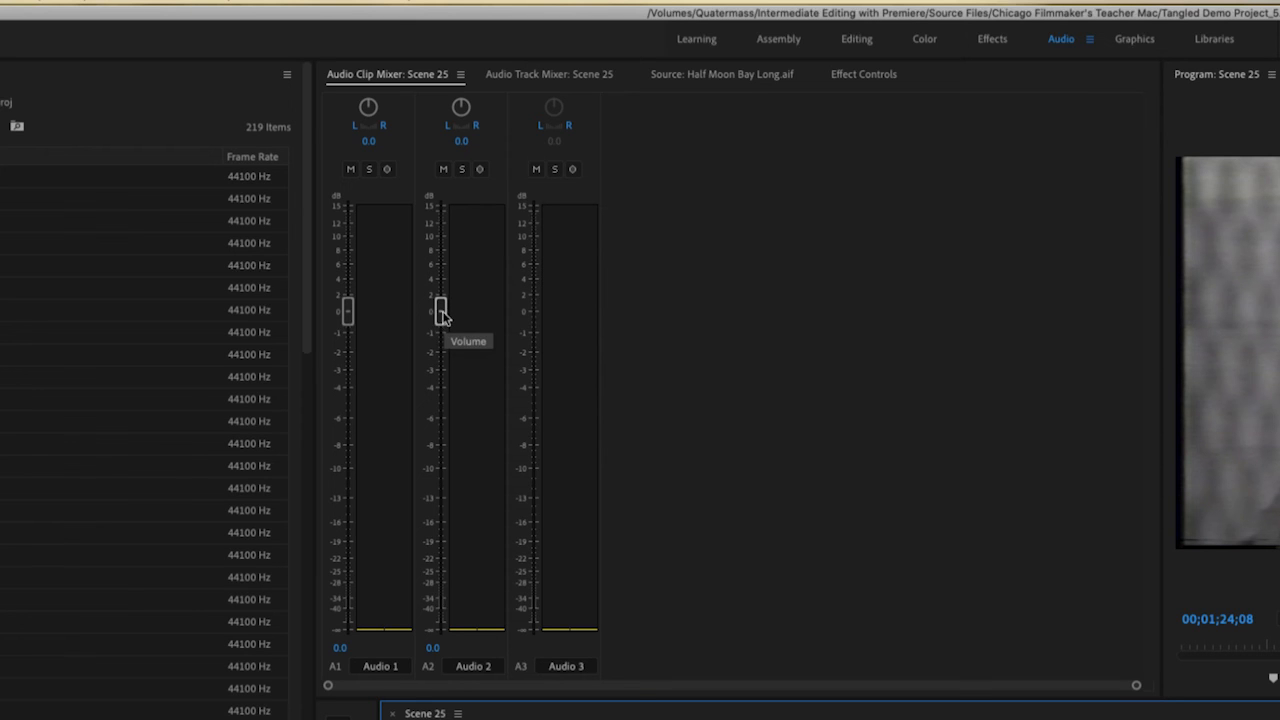
{"action": "left_click_drag", "start_coordinate": [441, 314], "coordinate": [437, 532]}
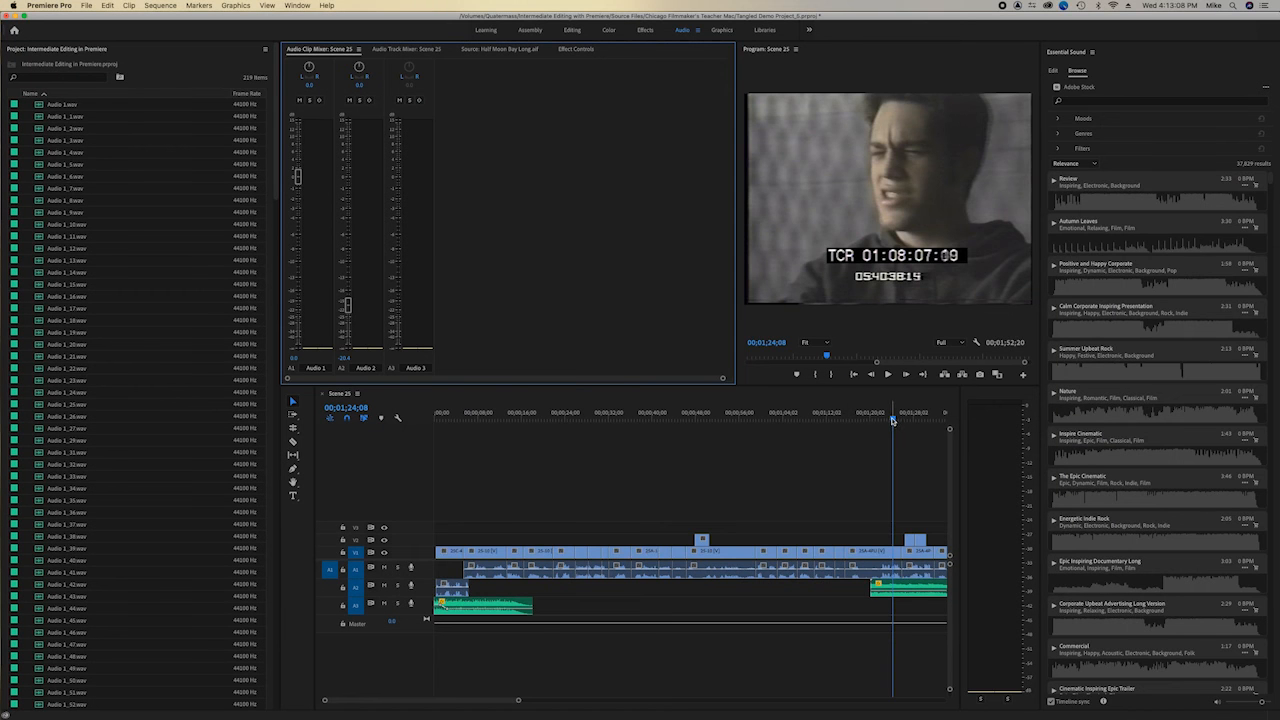
{"action": "left_click_drag", "start_coordinate": [893, 421], "coordinate": [864, 424]}
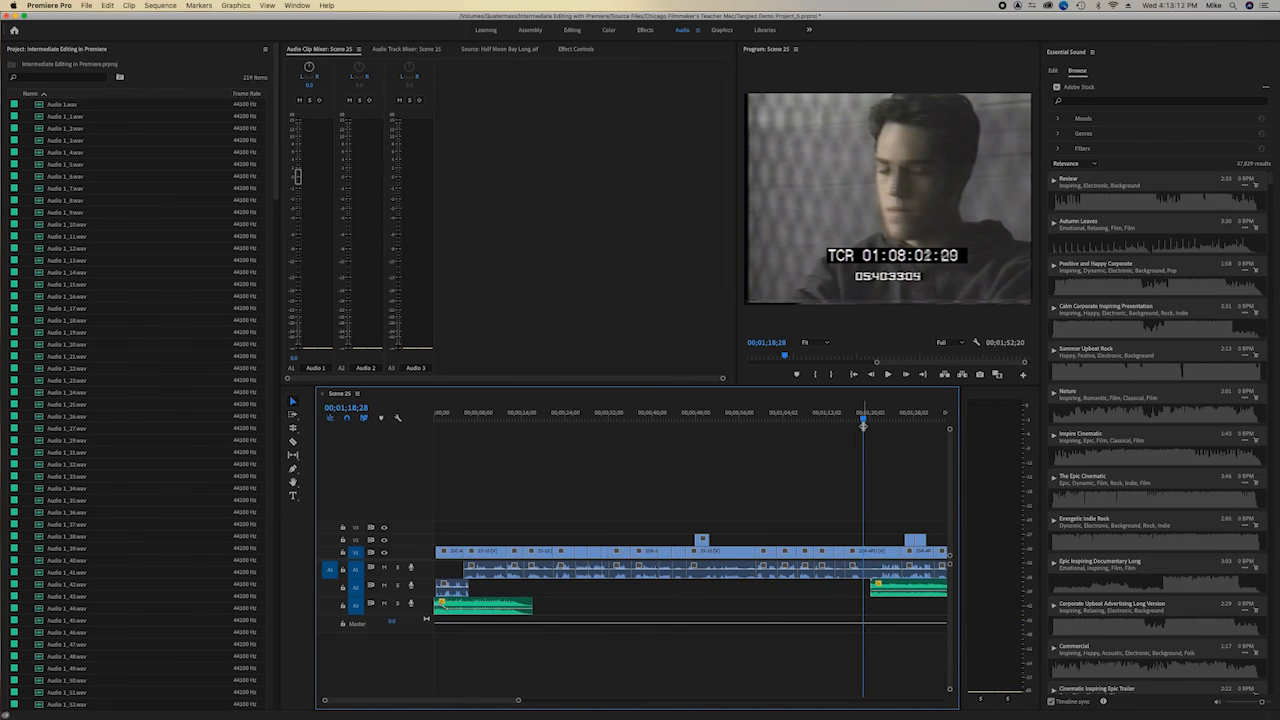
{"action": "key", "text": "space"}
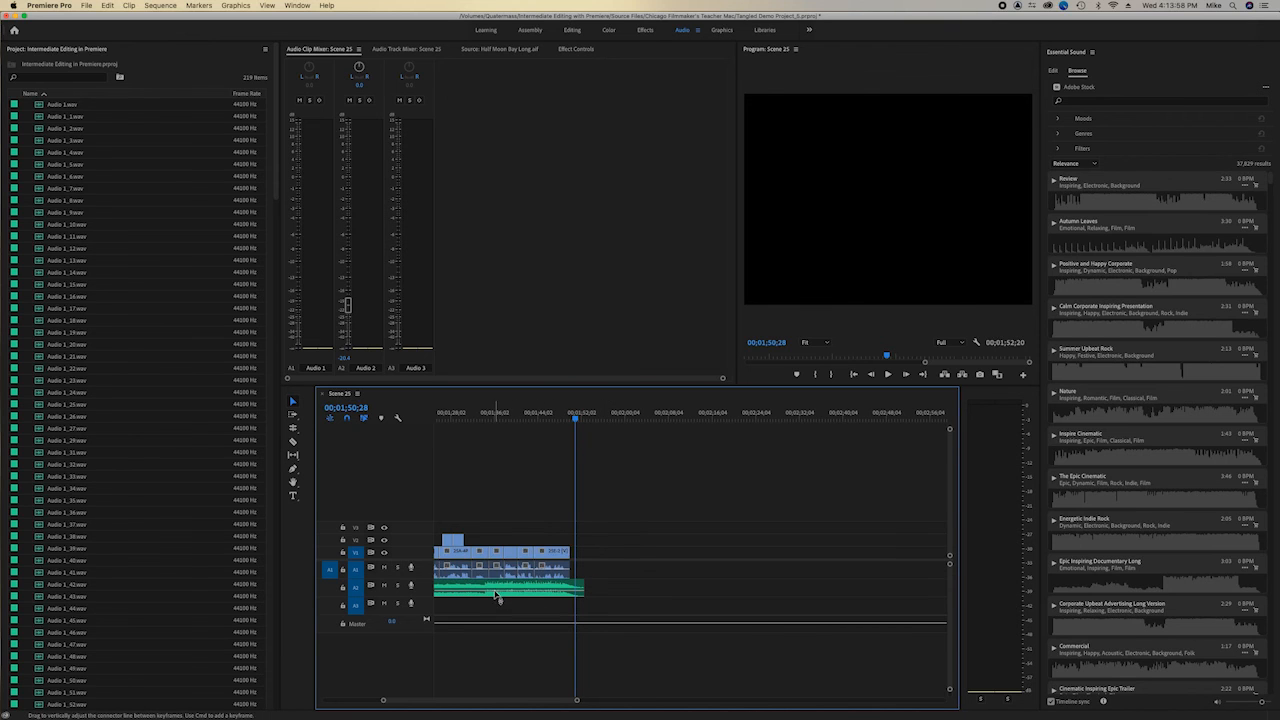
- Slide the A2 music clip about 4 seconds later and enable keyframe writing for Audio 2 with the playhead at 00;01;49;16
{"action": "left_click_drag", "start_coordinate": [499, 587], "coordinate": [521, 587]}
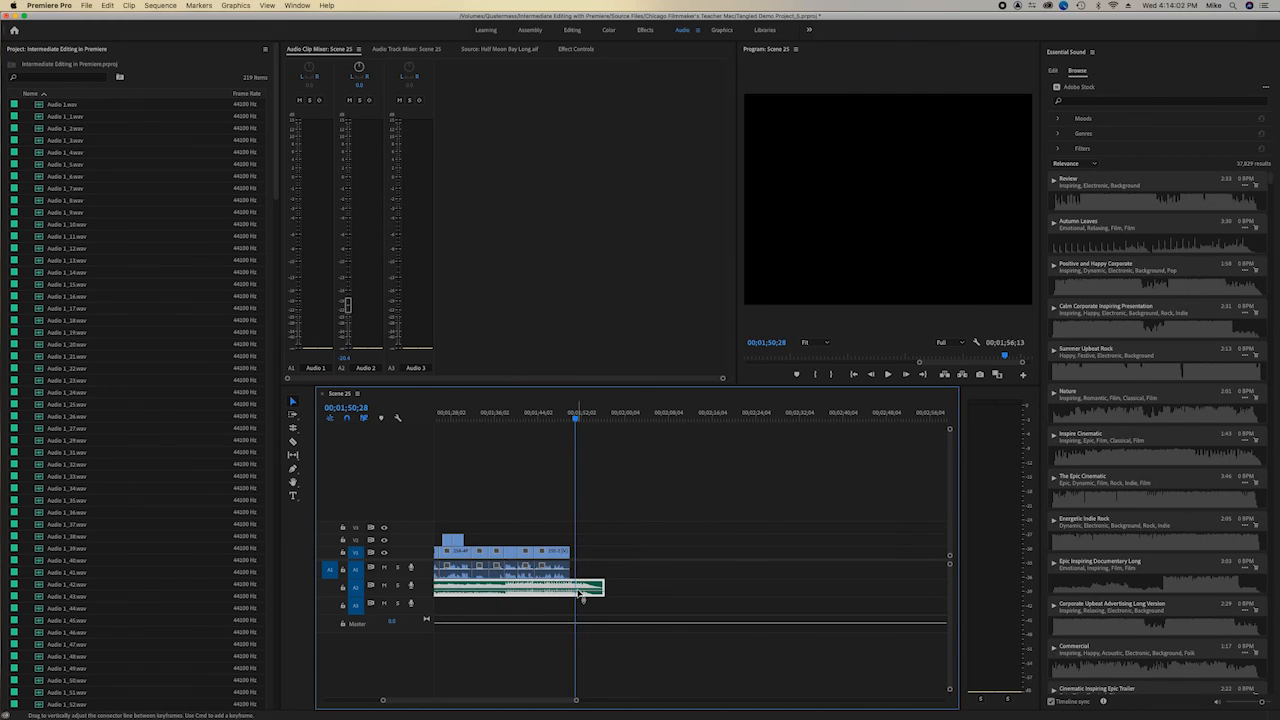
{"action": "left_click_drag", "start_coordinate": [575, 417], "coordinate": [567, 418]}
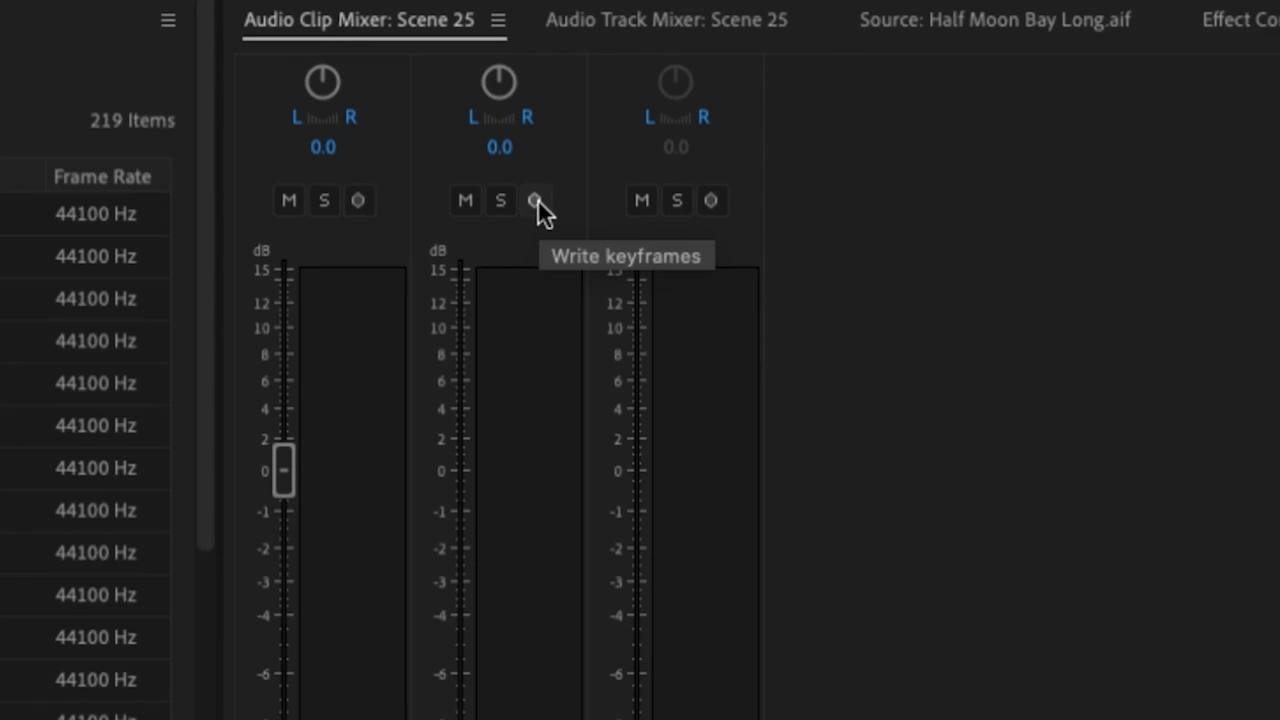
{"action": "left_click", "coordinate": [537, 200]}
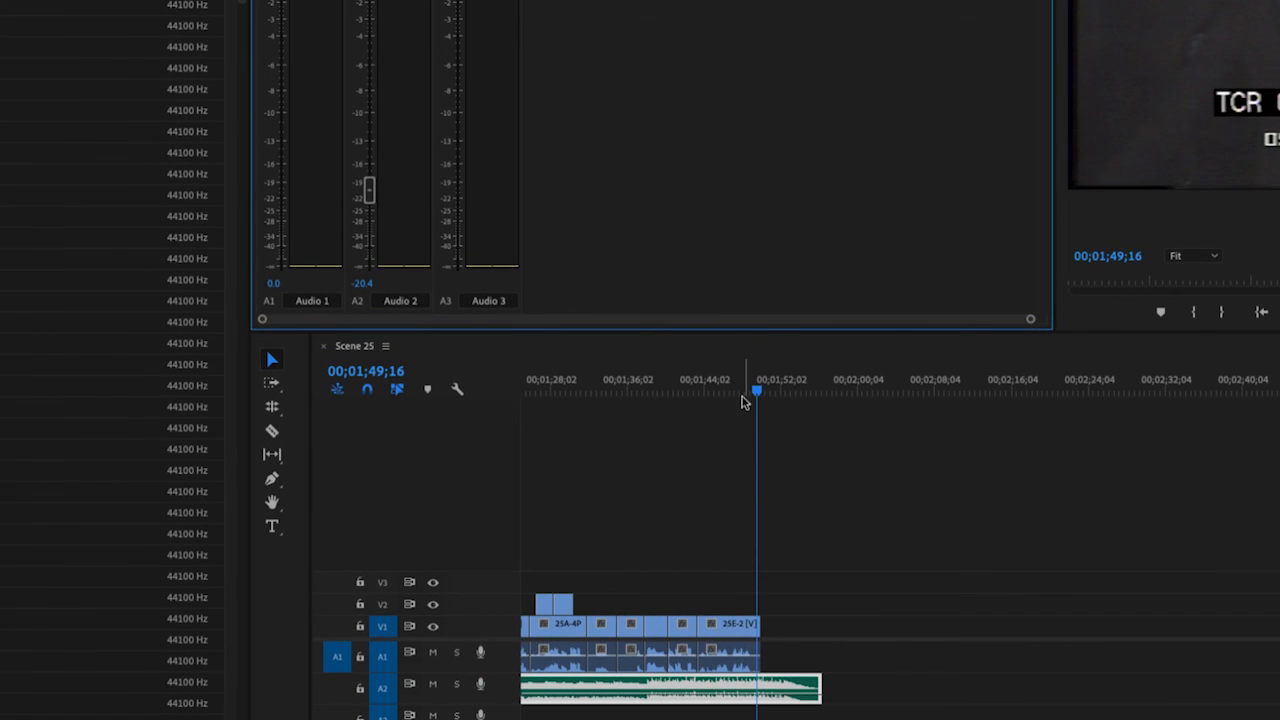
- Play the ending from 00;01;44;28 and record Audio 2 volume keyframes live, raising the music to -1.6 dB as the last shot ends
{"action": "left_click", "coordinate": [713, 399]}
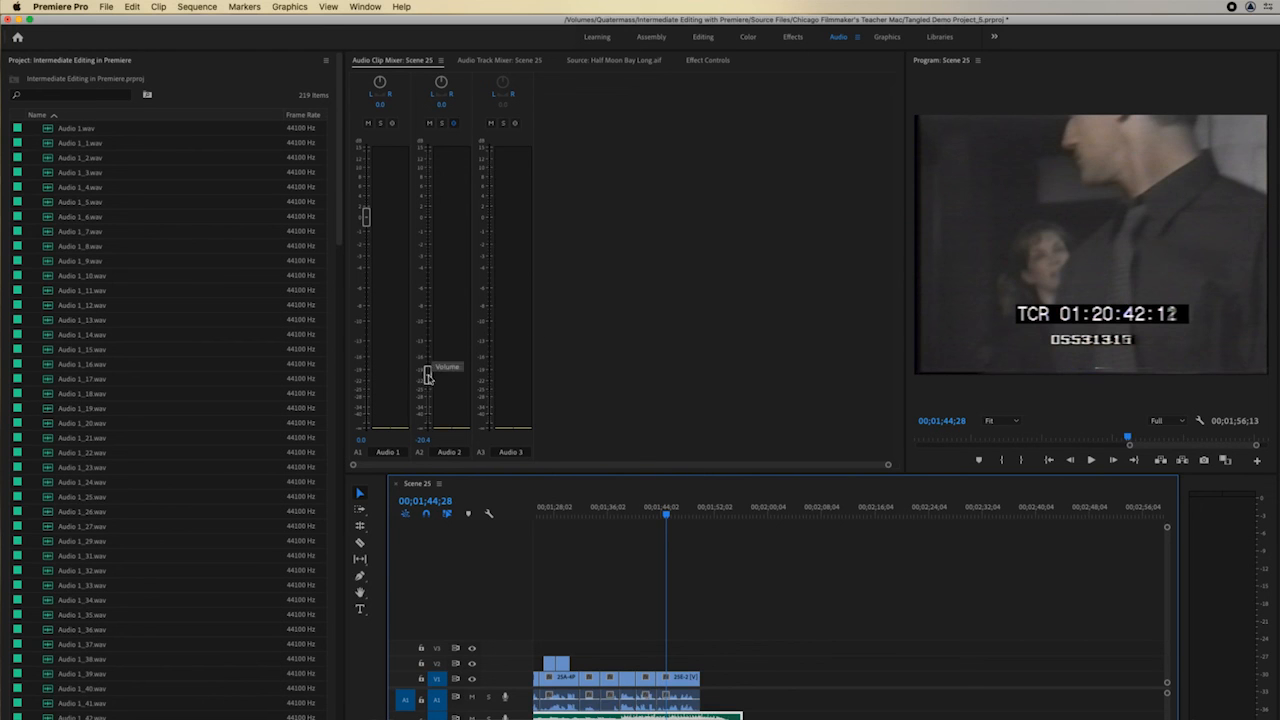
{"action": "key", "text": "space"}
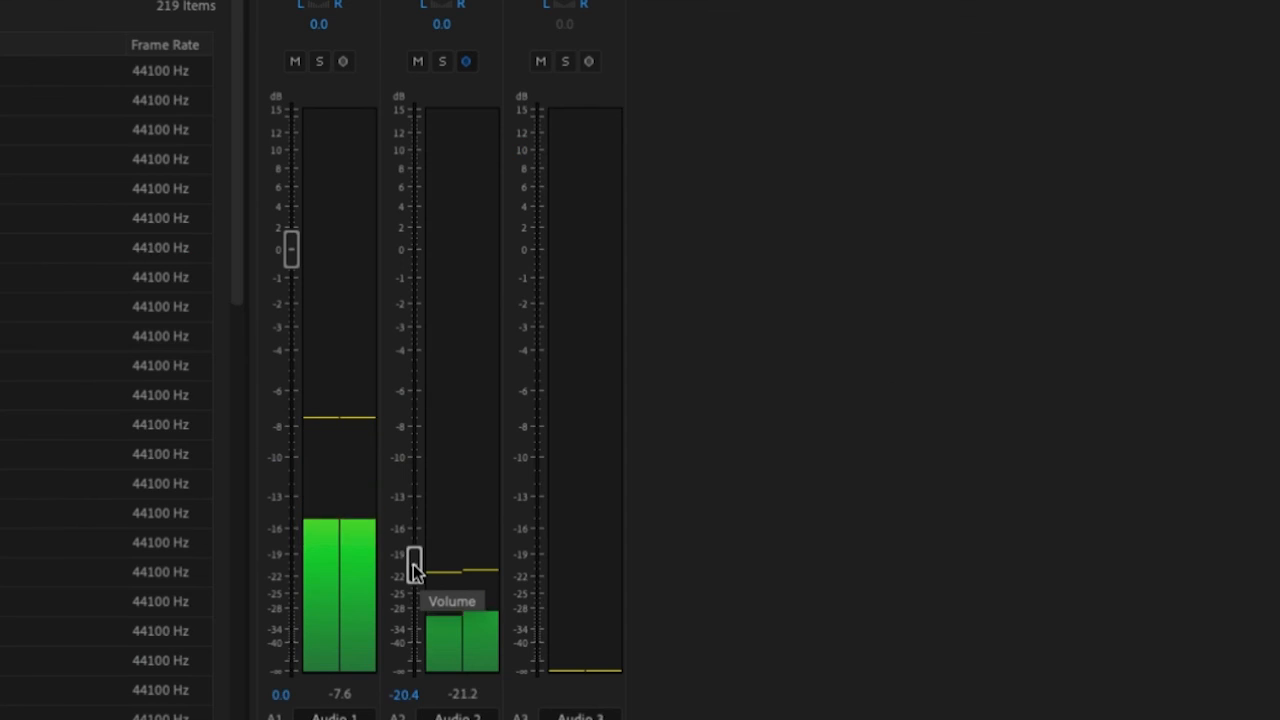
{"action": "left_click_drag", "start_coordinate": [414, 570], "coordinate": [419, 293]}
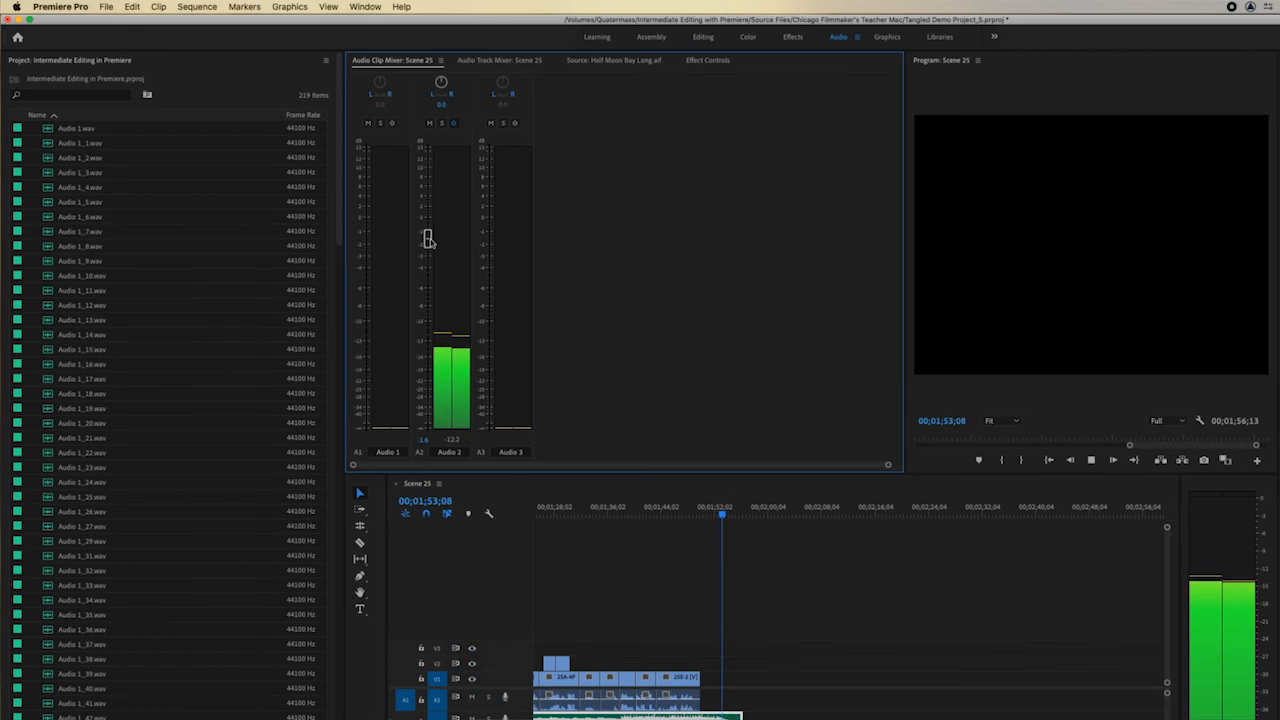
{"action": "key", "text": "space"}
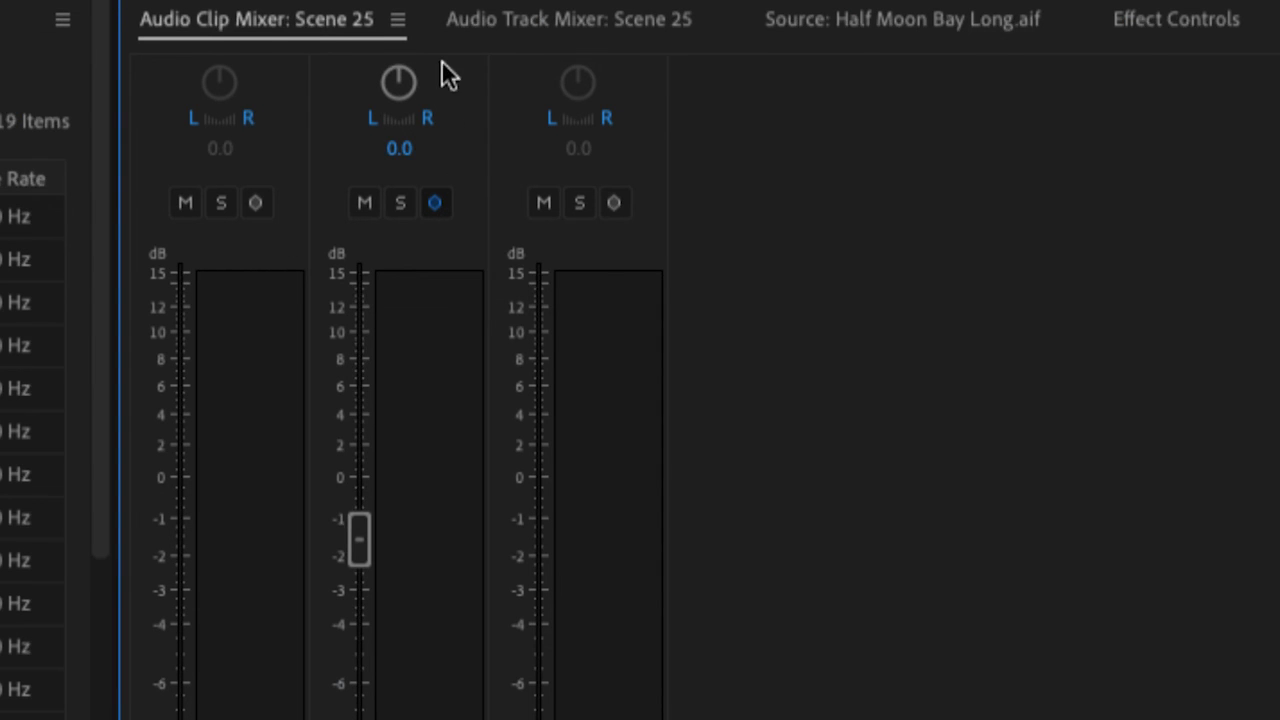
- Return to the Editing workspace and save the project after viewing the Audio Track Mixer and Audio Clip Mixer
{"action": "left_click", "coordinate": [570, 55]}
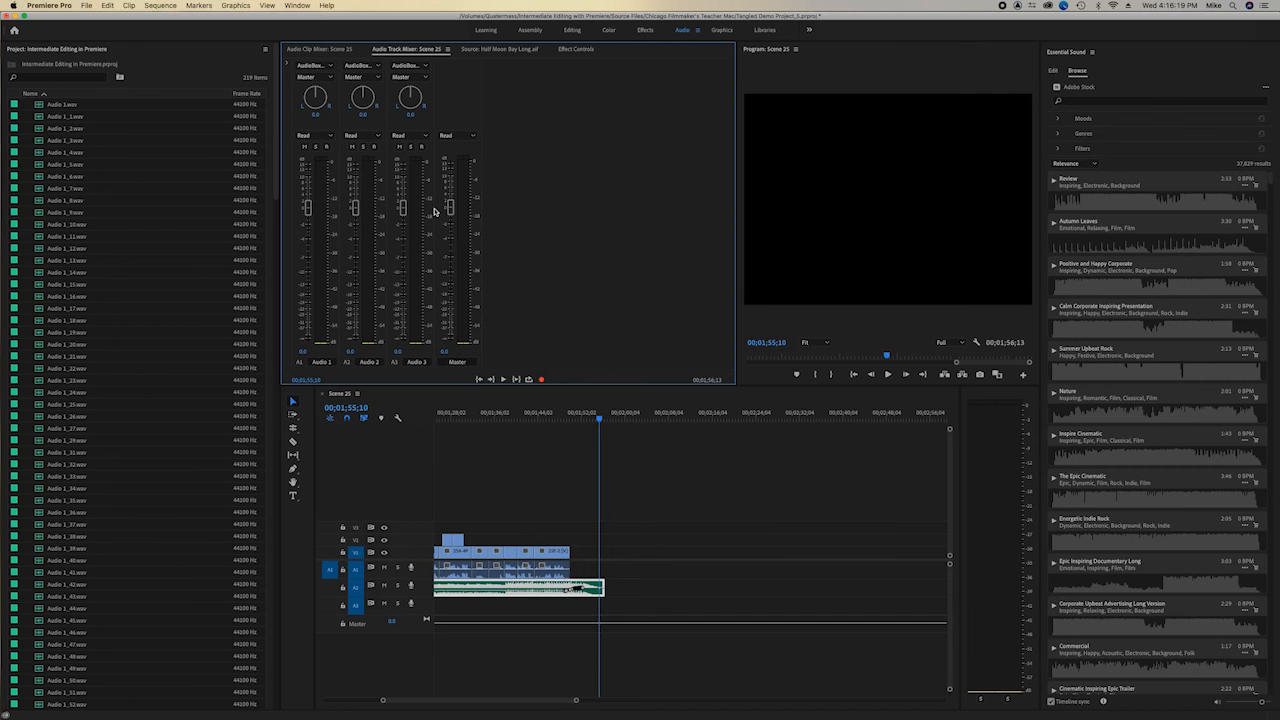
{"action": "left_click", "coordinate": [320, 49]}
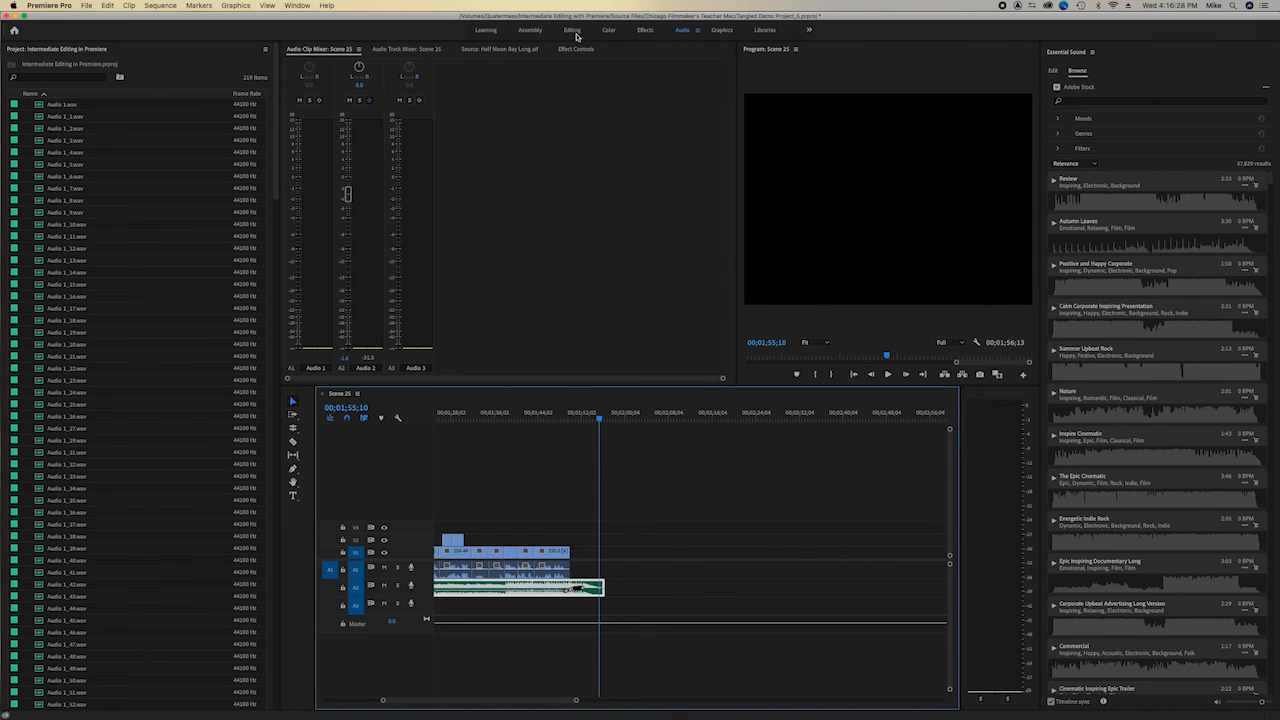
{"action": "left_click", "coordinate": [572, 30]}
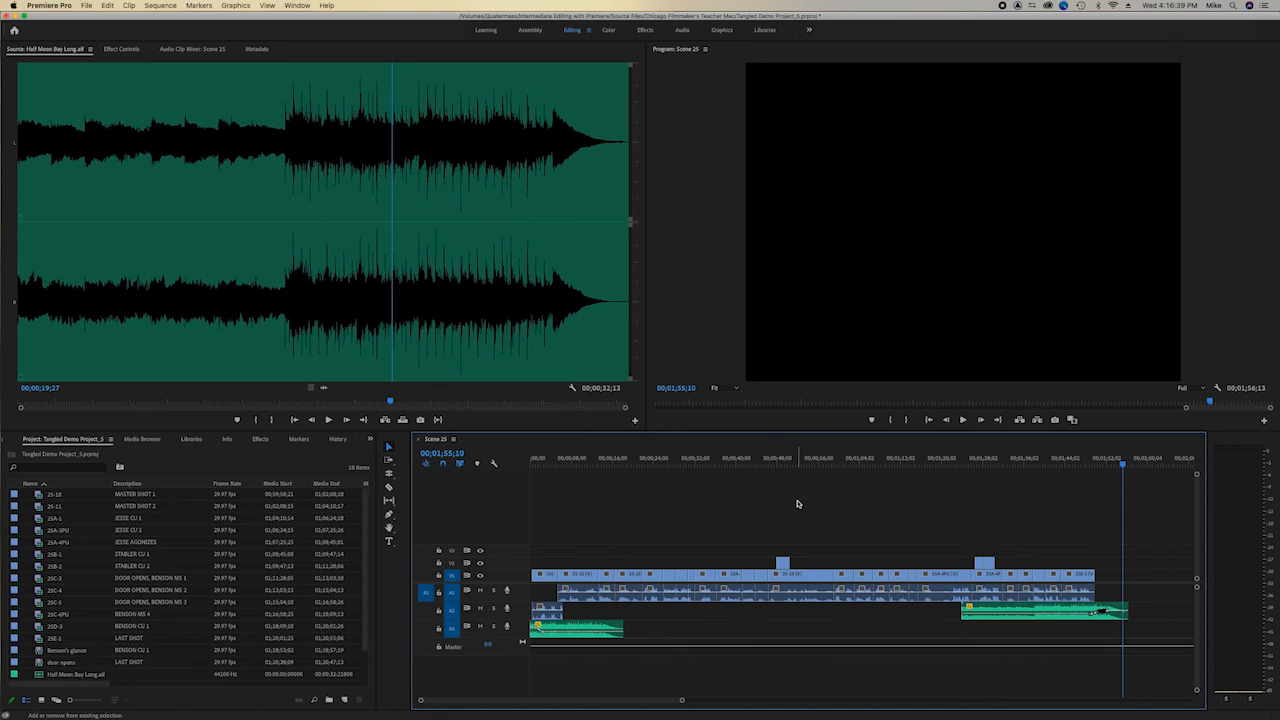
{"action": "key", "text": "super+s"}
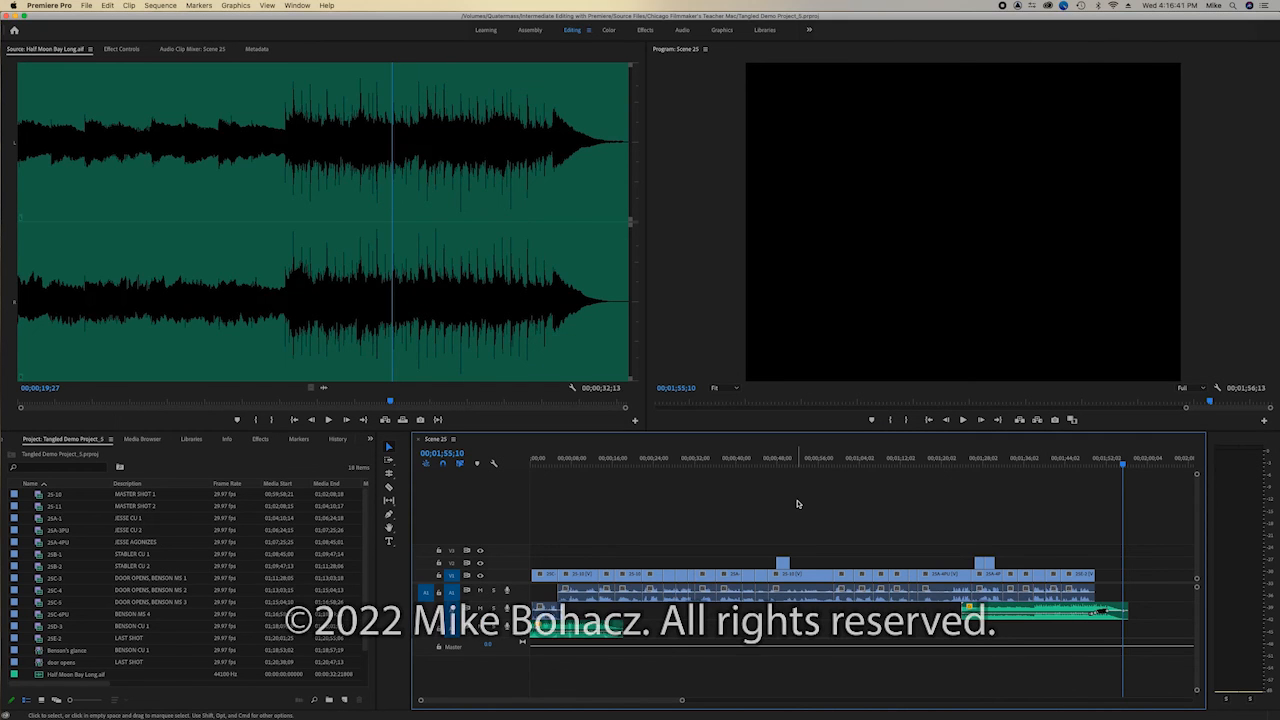